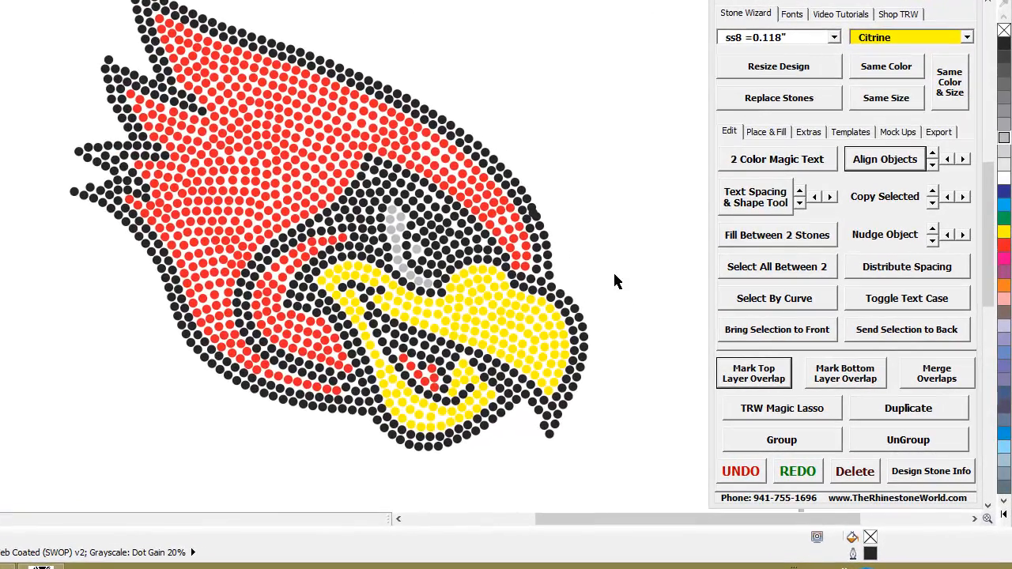
scroll(691, 314, "down", 1)
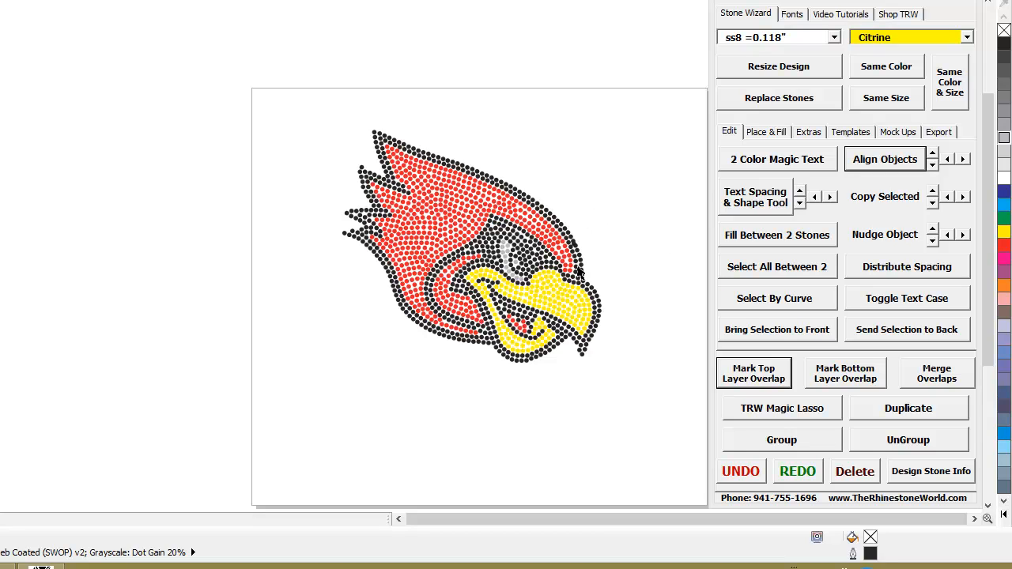
scroll(574, 285, "up", 2)
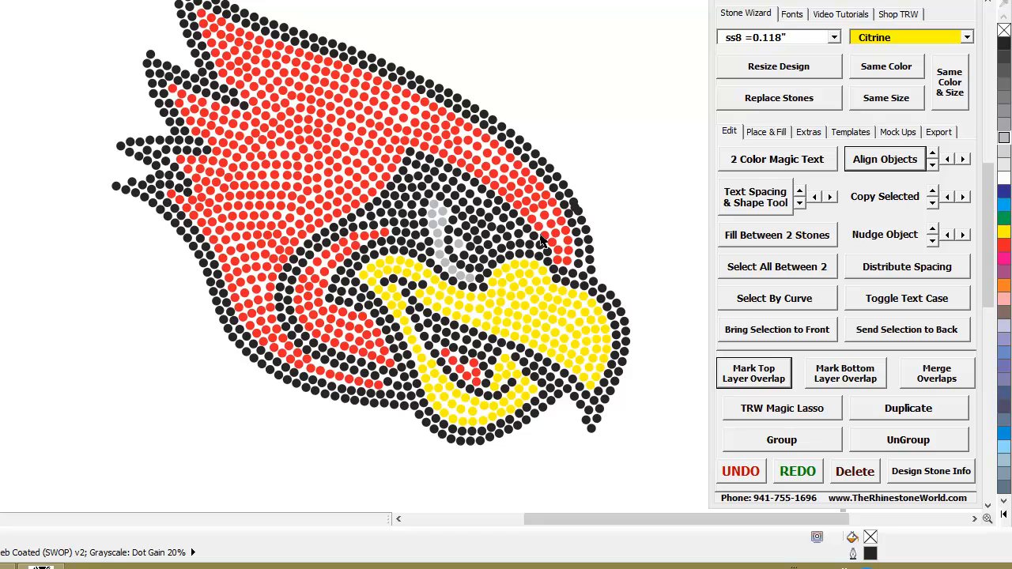
scroll(603, 223, "down", 1)
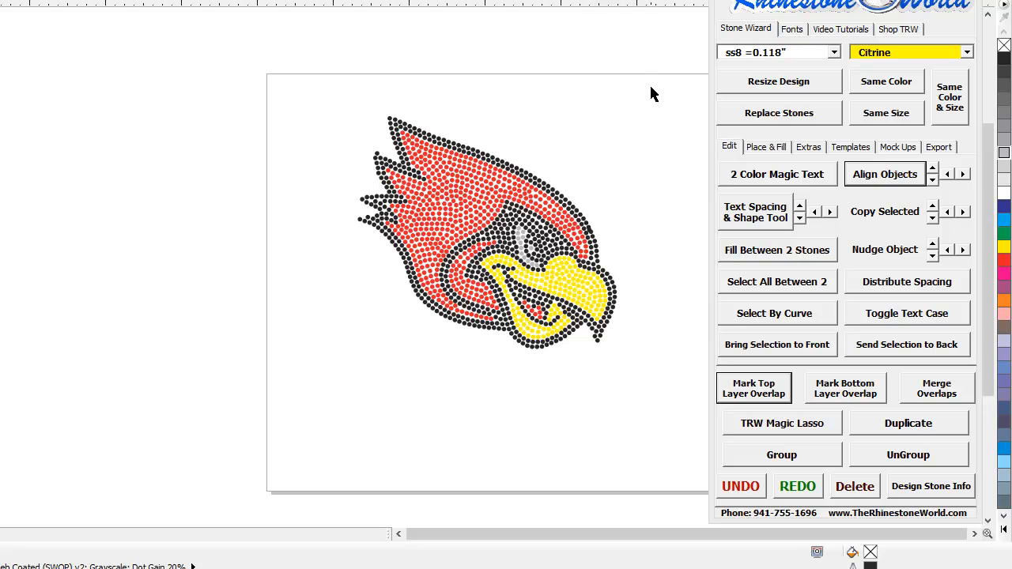
left_click_drag(443, 286, 568, 151)
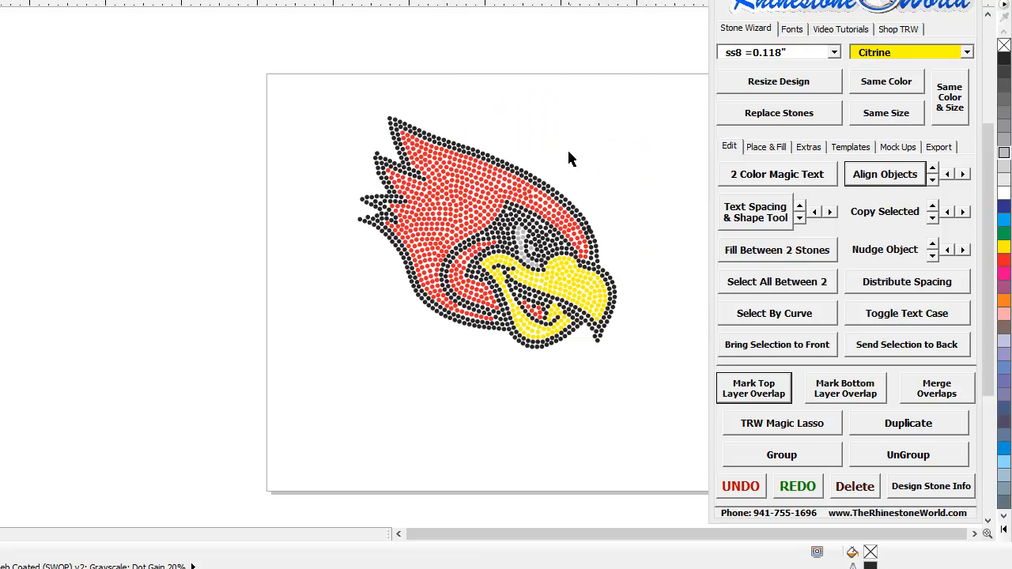
left_click(834, 52)
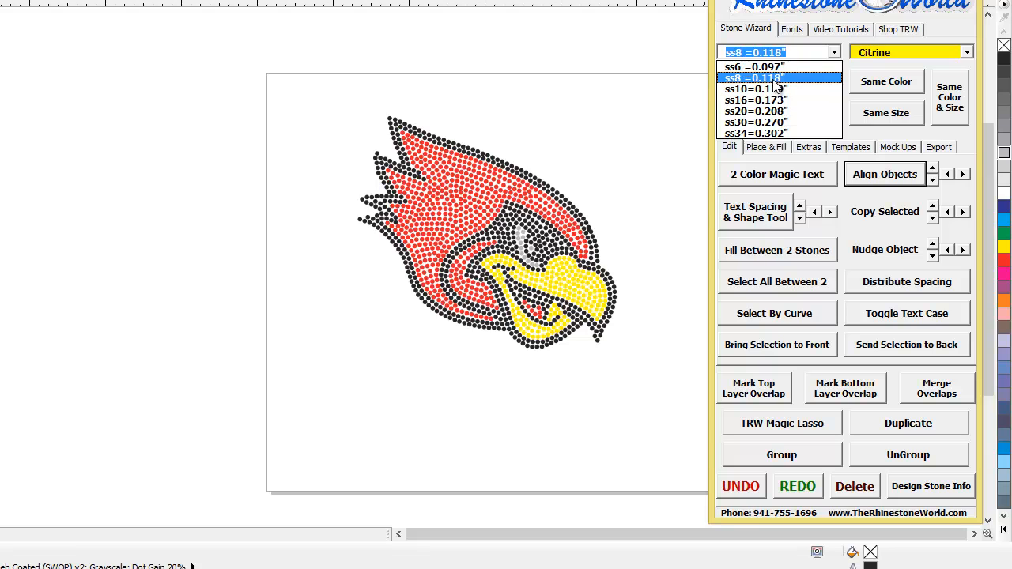
left_click(660, 127)
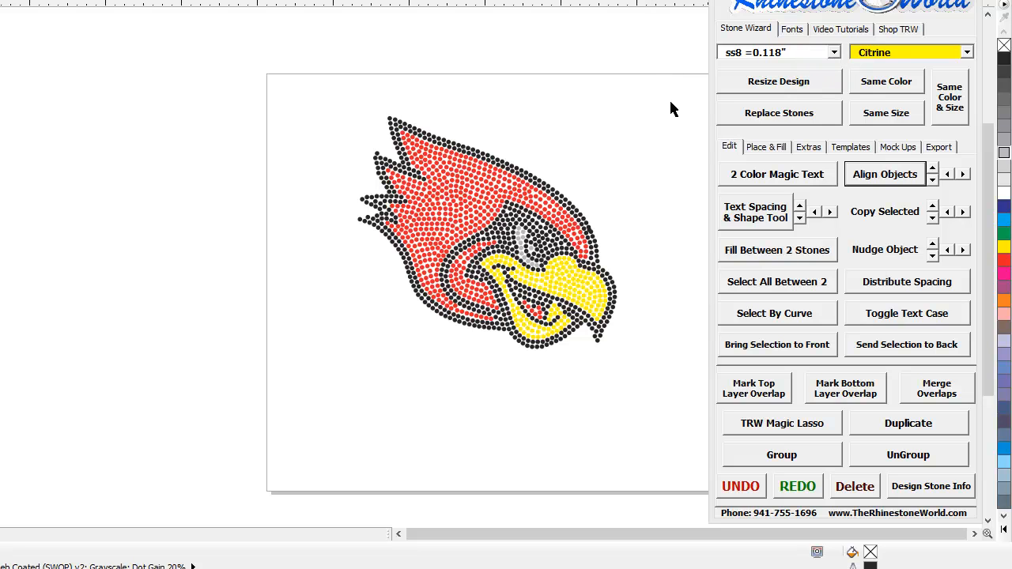
Select the whole cardinal design, set the ss8 stone size to 0.078", and run Resize Design
left_click_drag(511, 236, 328, 383)
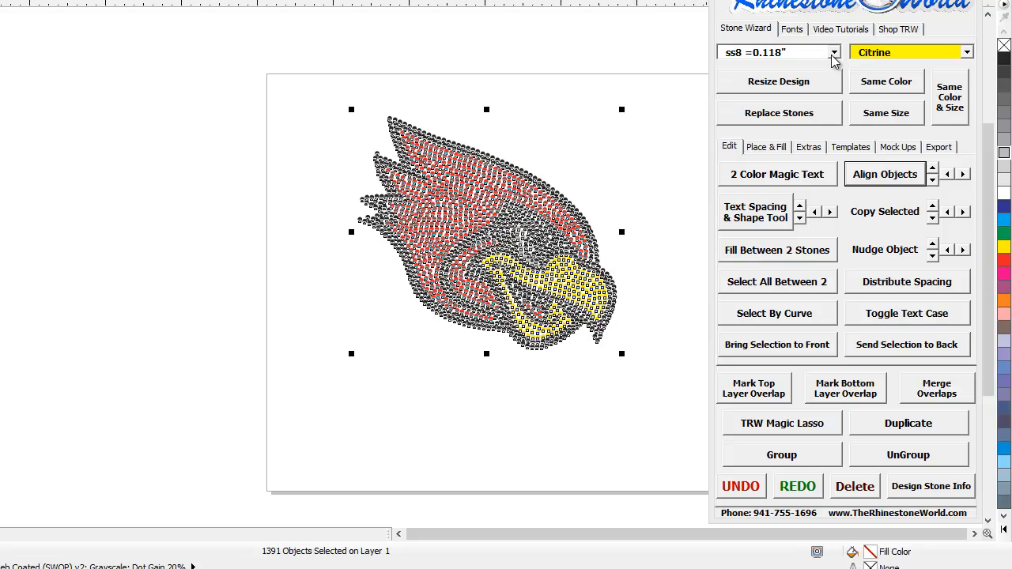
left_click_drag(781, 52, 765, 52)
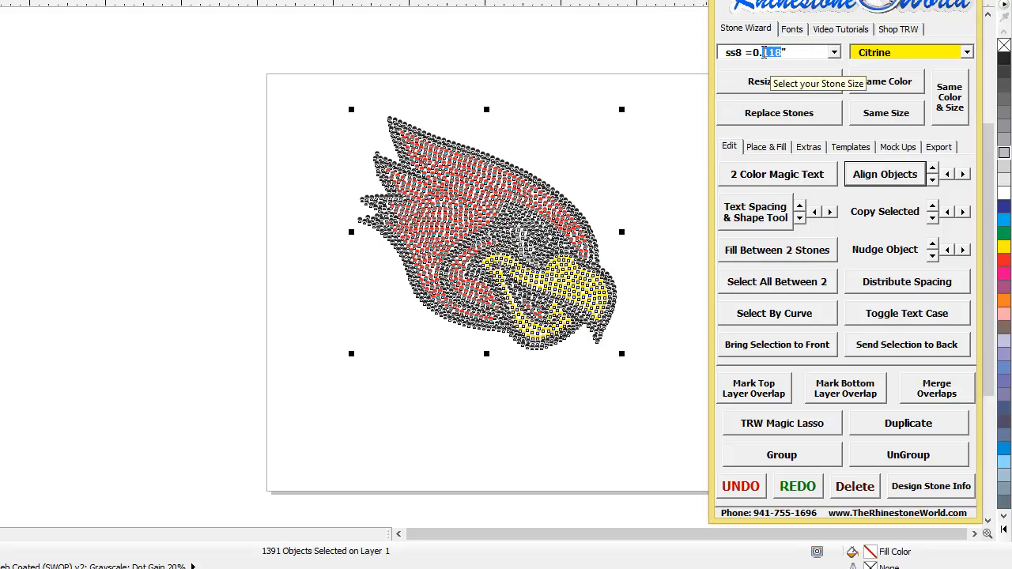
type("07")
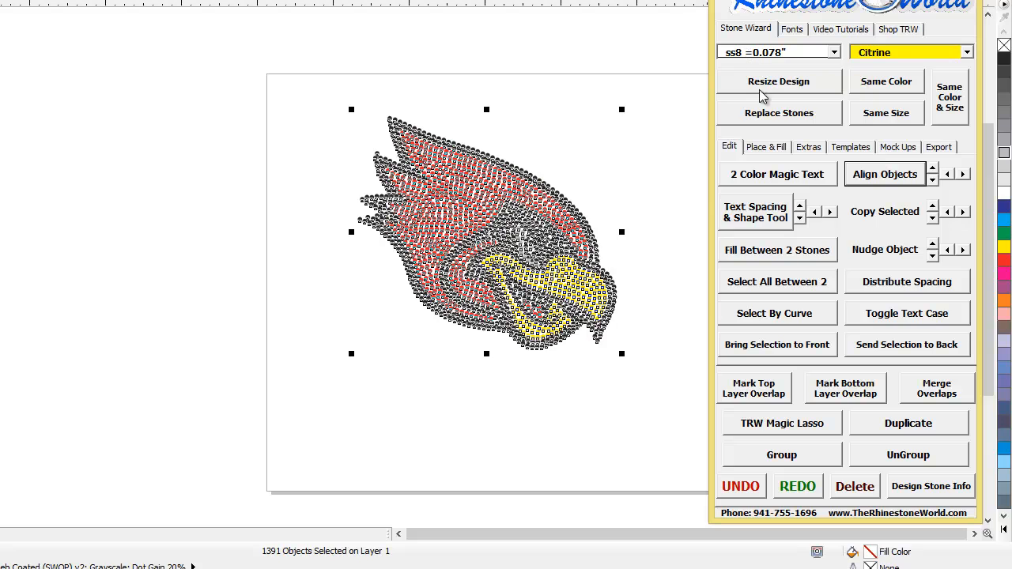
left_click(773, 86)
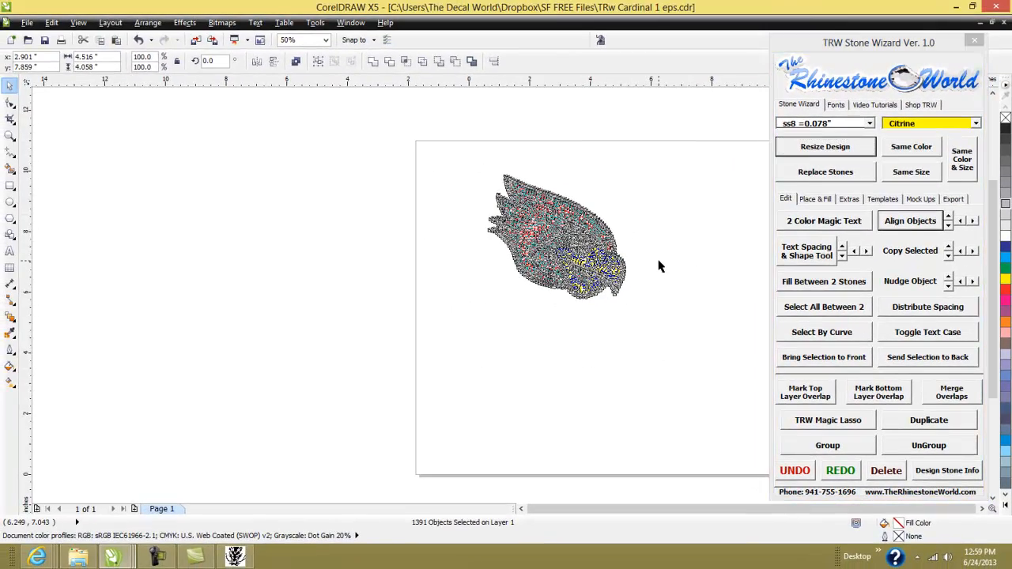
Select the entire cardinal design and mark its top layer stone overlaps
scroll(587, 247, "up", 4)
left_click(586, 244)
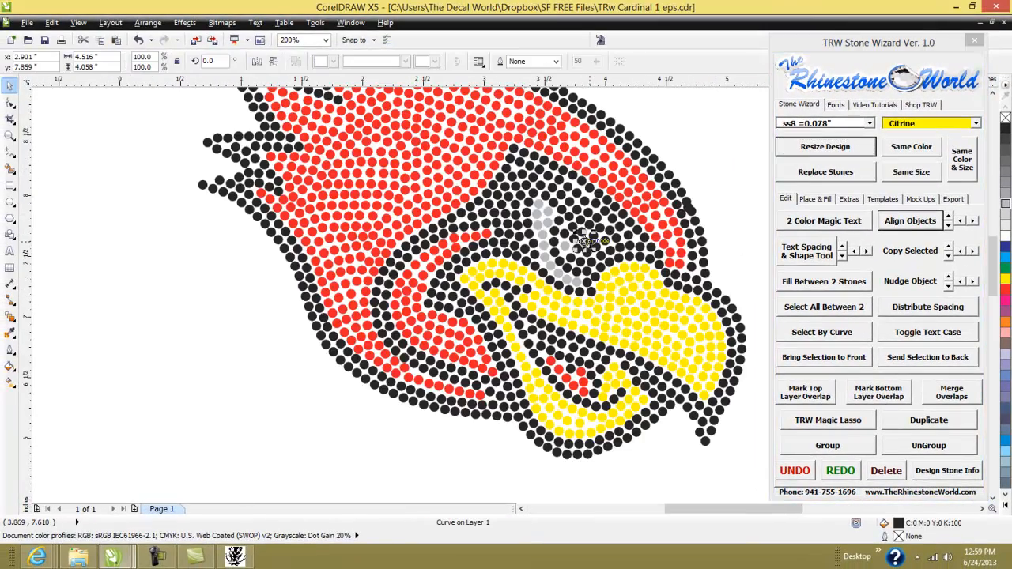
left_click(188, 324)
scroll(215, 310, "down", 2)
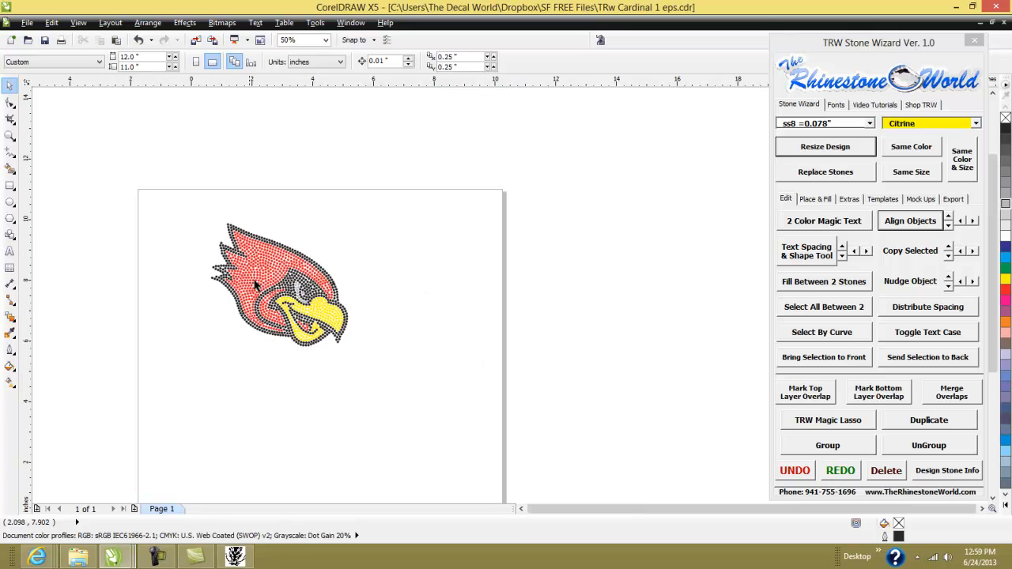
scroll(175, 284, "up", 1)
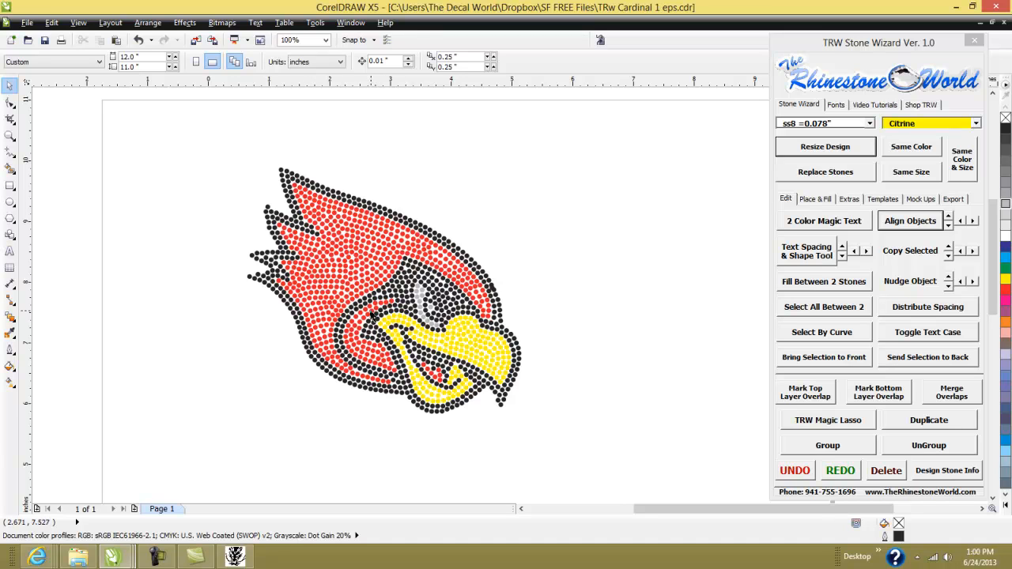
left_click_drag(573, 139, 231, 445)
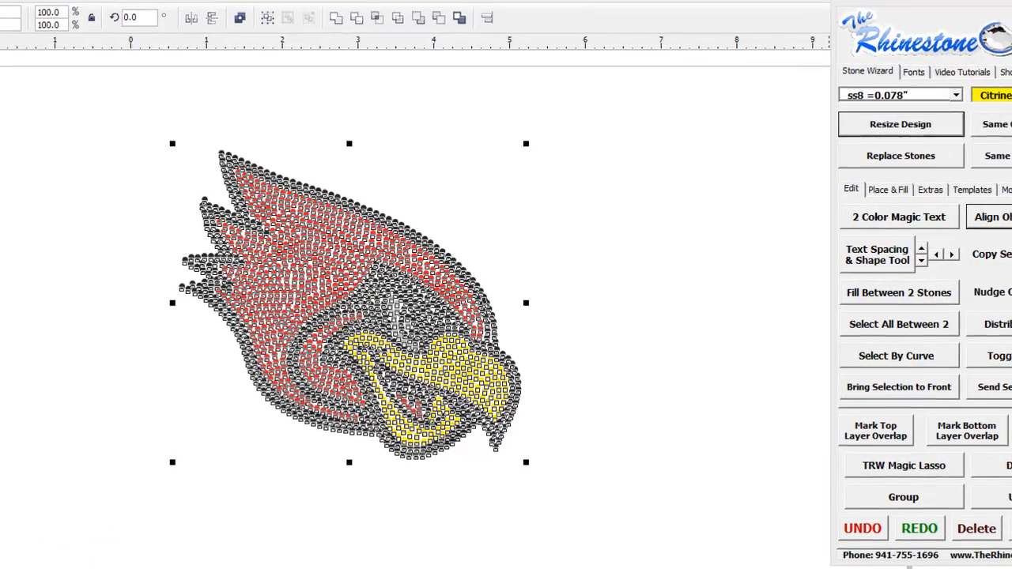
left_click(890, 438)
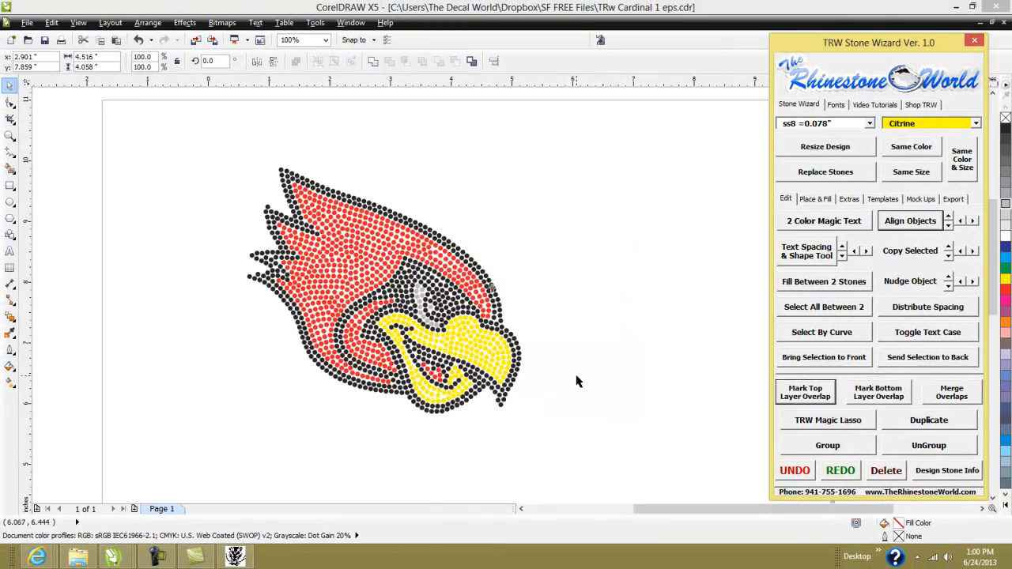
left_click(561, 310)
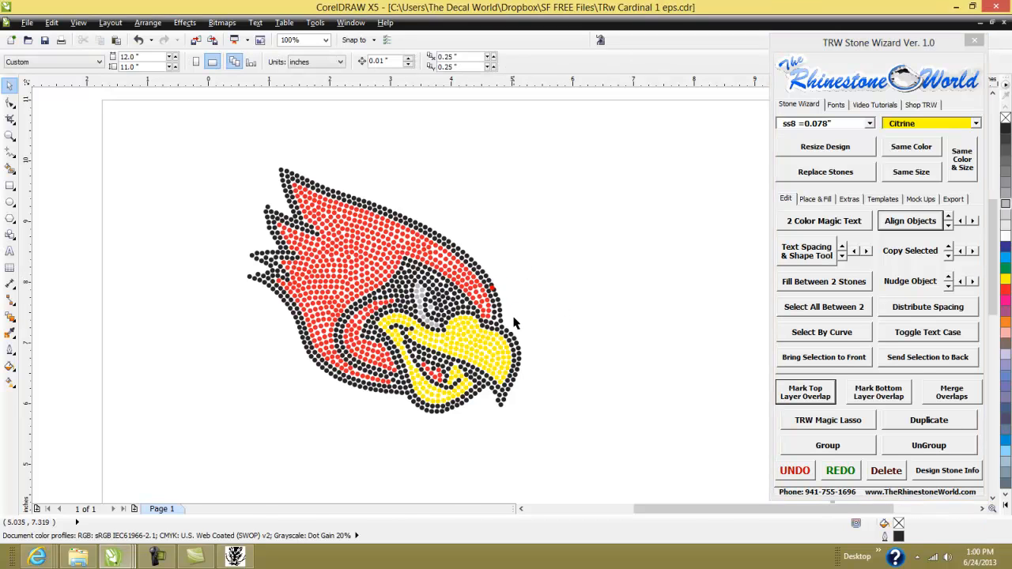
Pull the bright red marked overlap stone out of the black outline above the beak and delete it
scroll(486, 289, "up", 2)
scroll(486, 291, "up", 1)
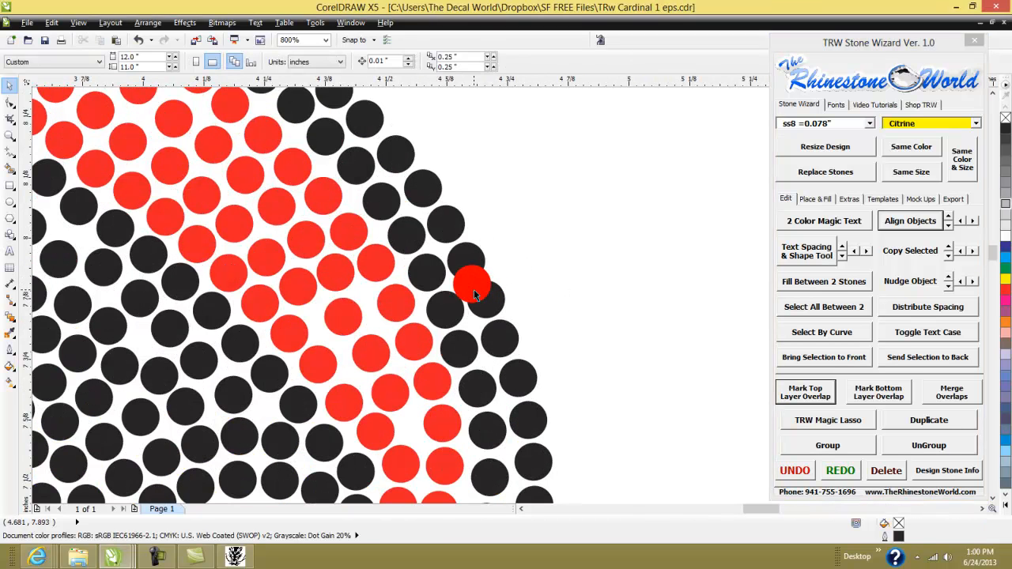
left_click(472, 286)
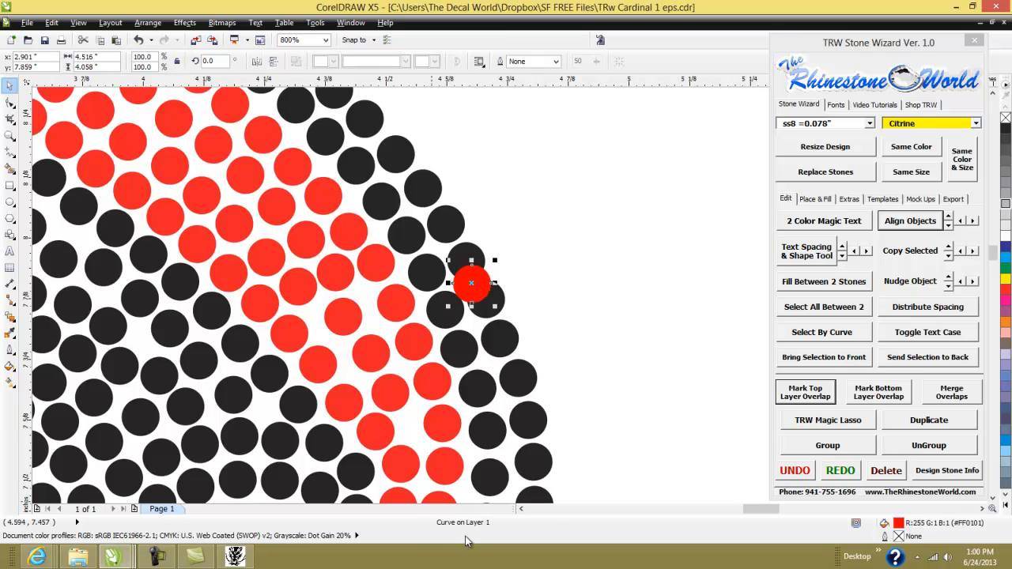
scroll(469, 300, "down", 2)
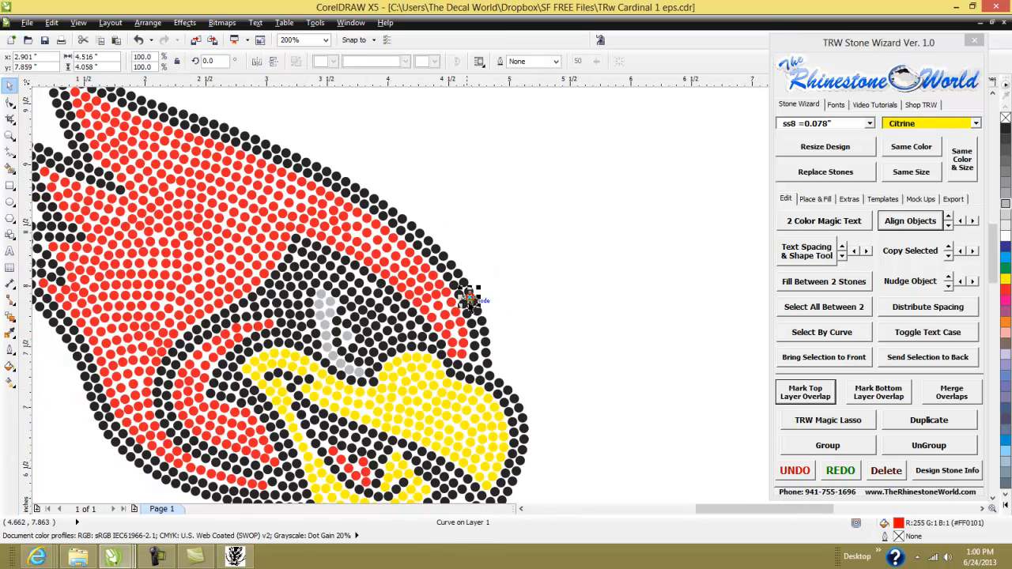
scroll(511, 299, "up", 1)
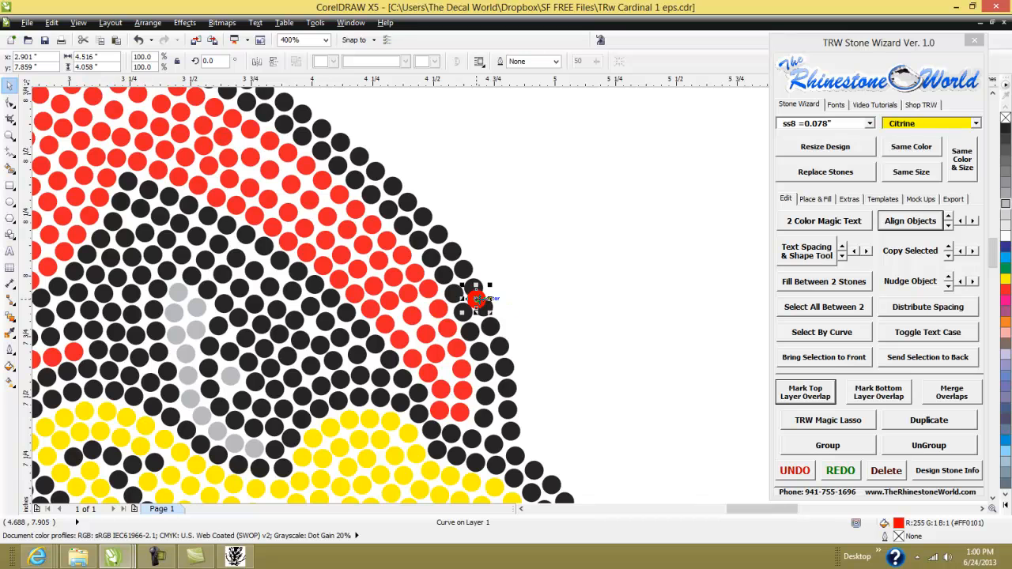
left_click_drag(475, 294, 523, 275)
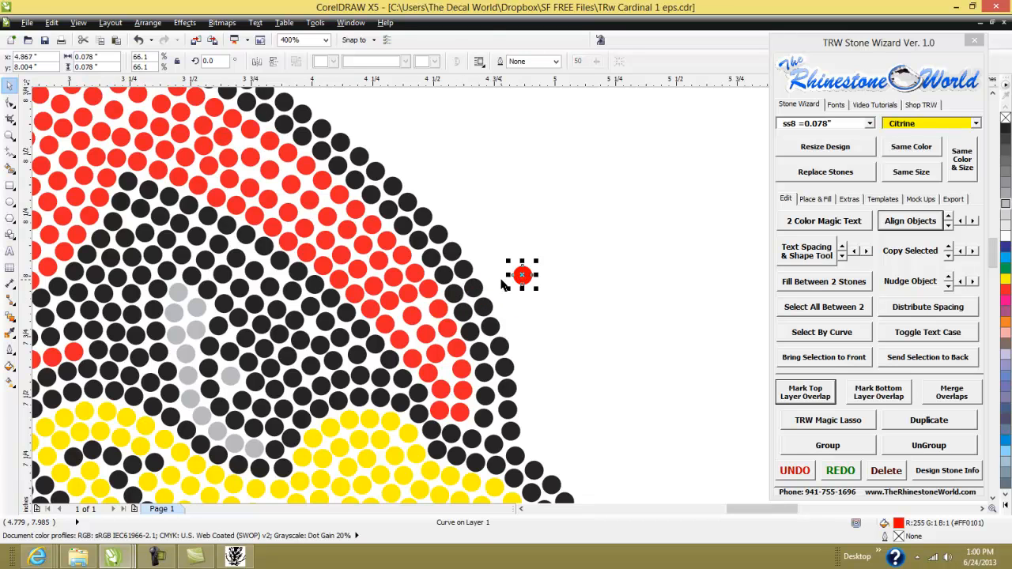
key("Delete")
scroll(501, 285, "down", 3)
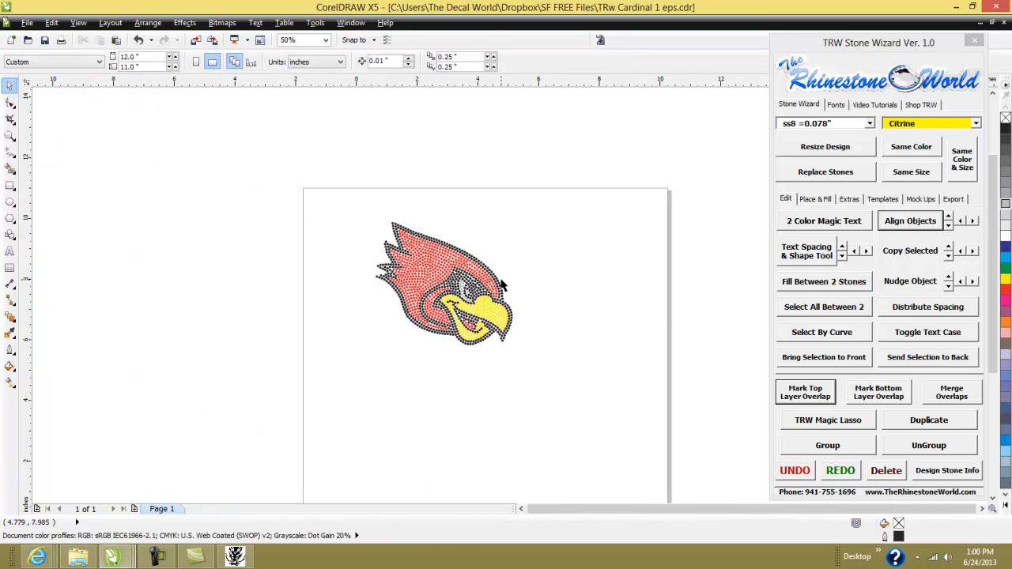
Select the whole cardinal design, set the ss8 stone size to 0.070", and run Replace Stones
scroll(487, 291, "up", 1)
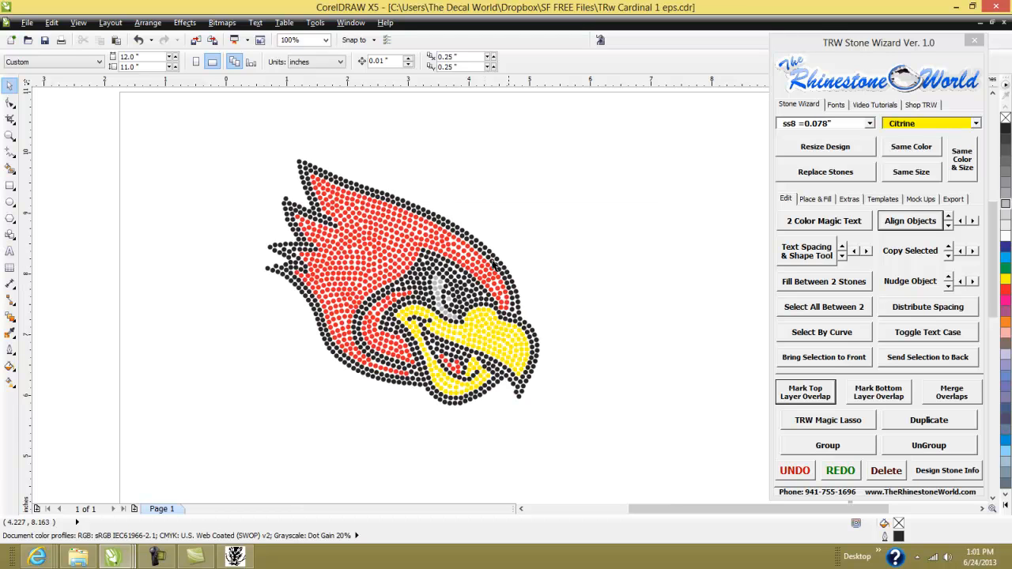
left_click_drag(605, 127, 254, 452)
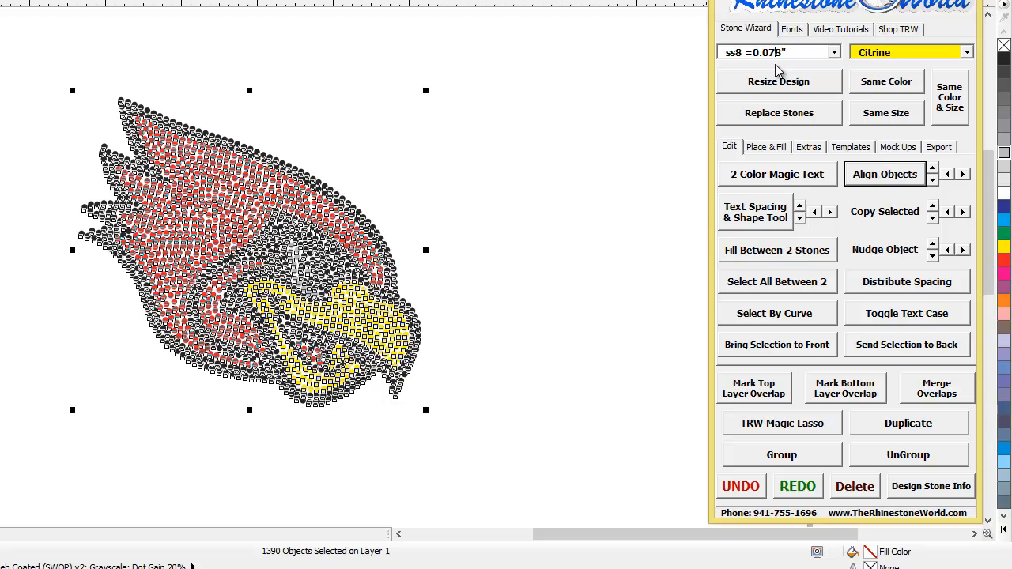
key("Delete")
left_click(769, 119)
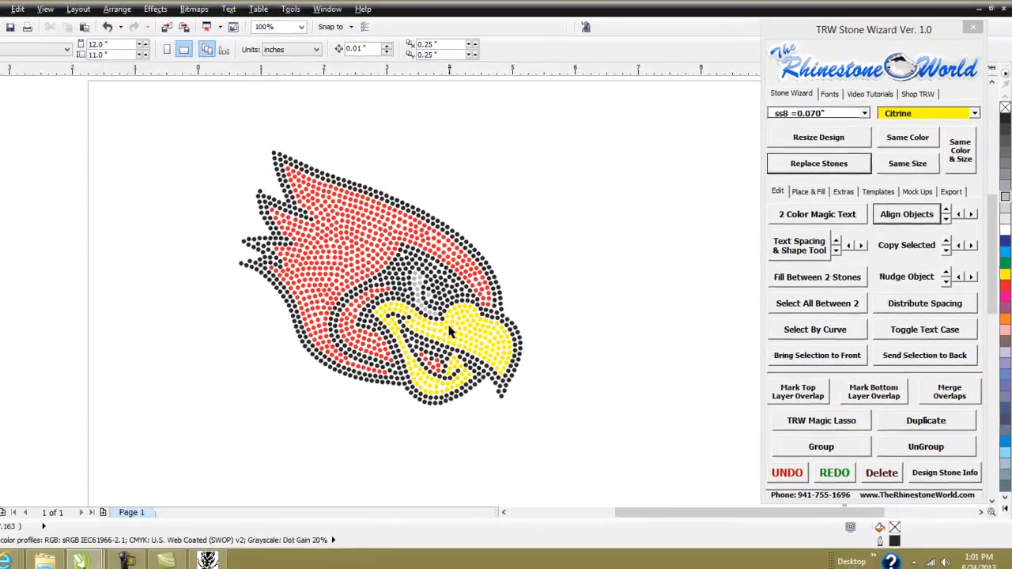
Select the entire cardinal design and start exporting it
scroll(449, 332, "up", 3)
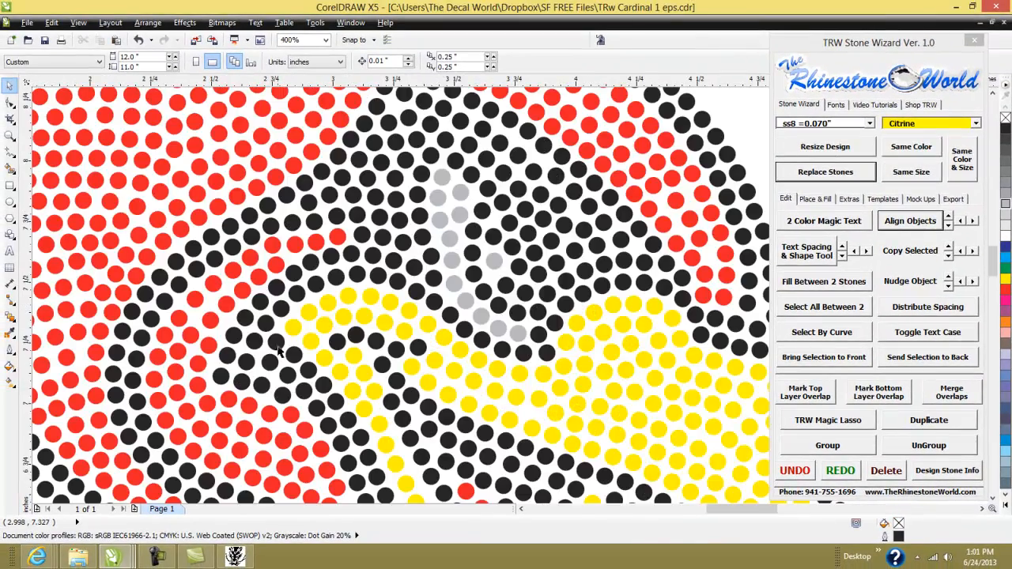
scroll(322, 301, "down", 3)
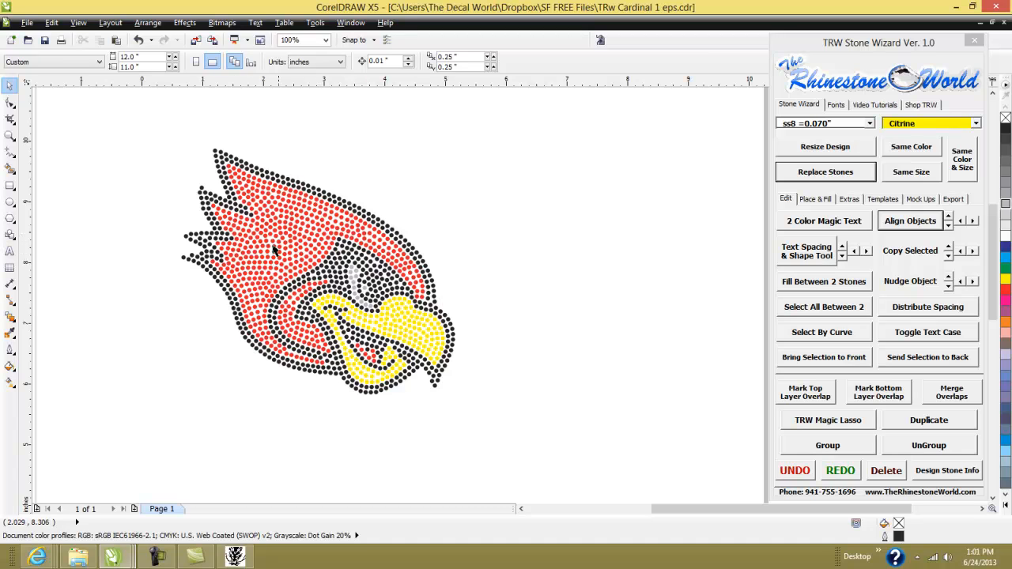
scroll(332, 231, "up", 1)
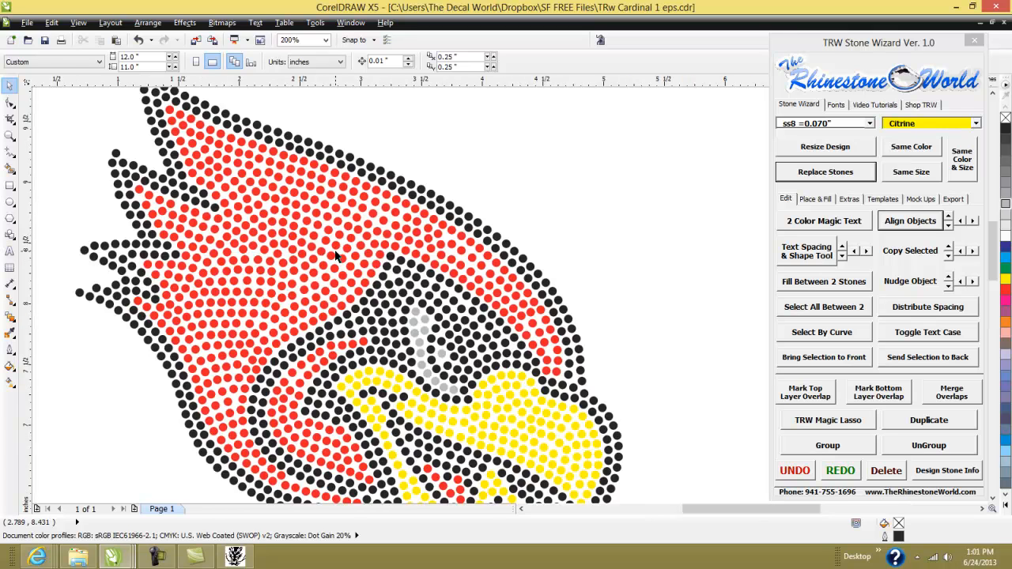
scroll(469, 192, "down", 1)
key("ctrl+a")
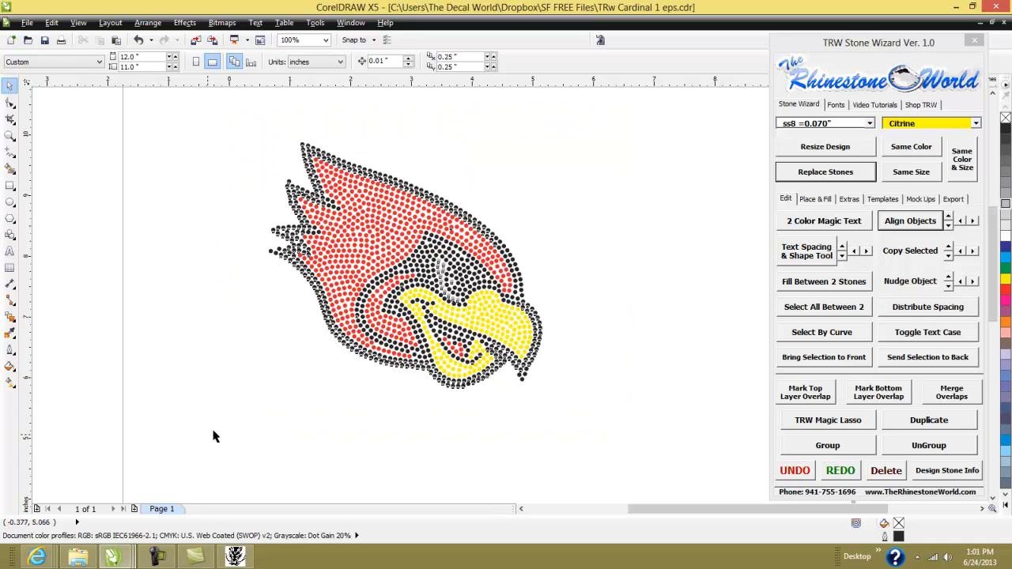
left_click(28, 23)
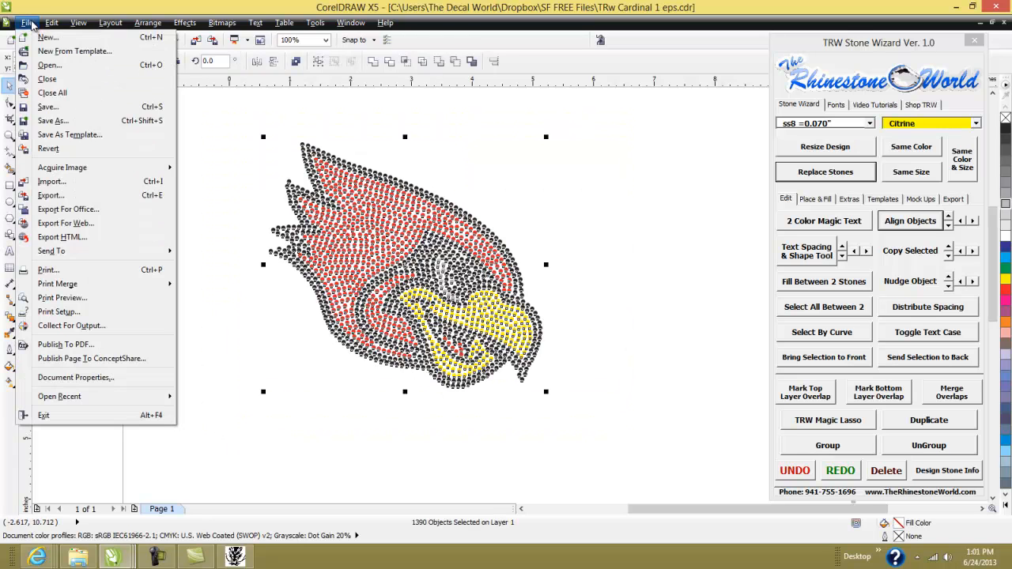
left_click(241, 113)
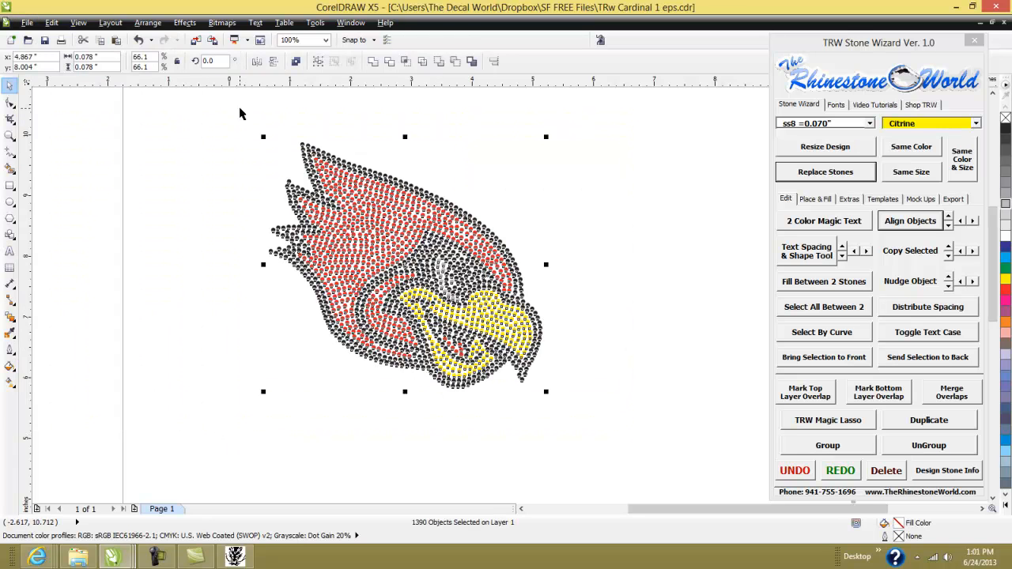
left_click(27, 22)
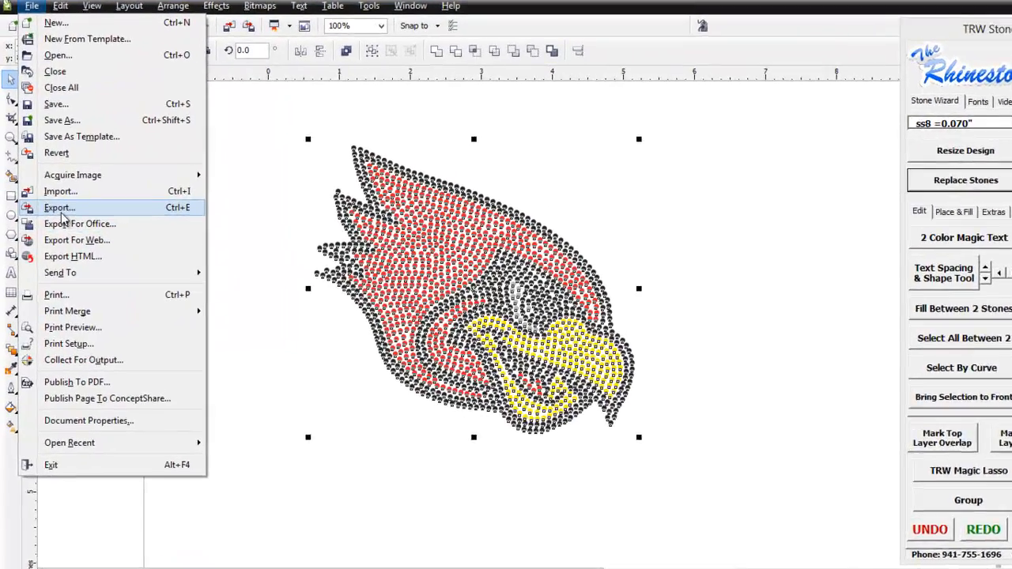
left_click(51, 195)
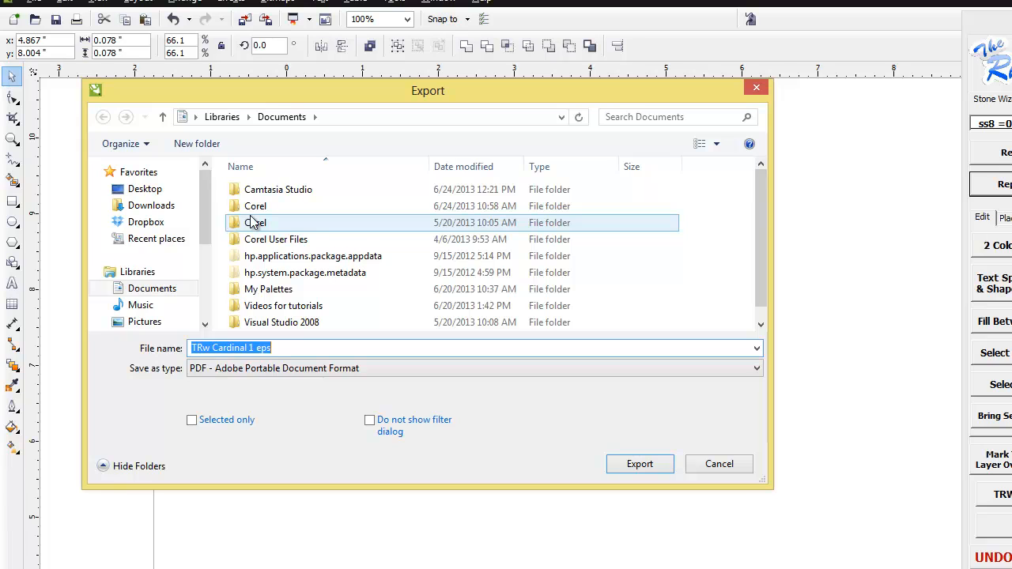
Create a folder named [card] in Documents and open it as the export location
left_click(150, 223)
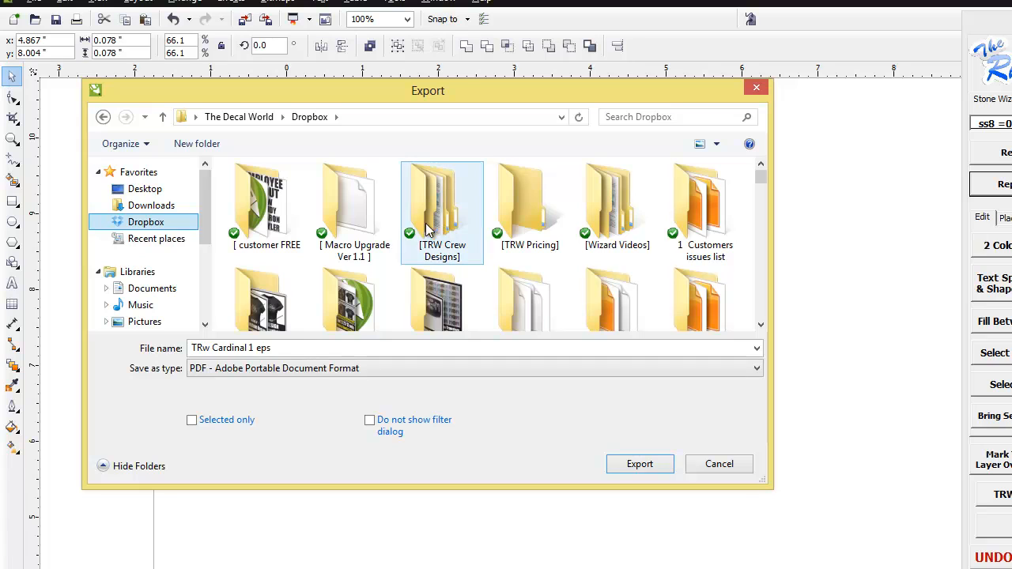
left_click(176, 289)
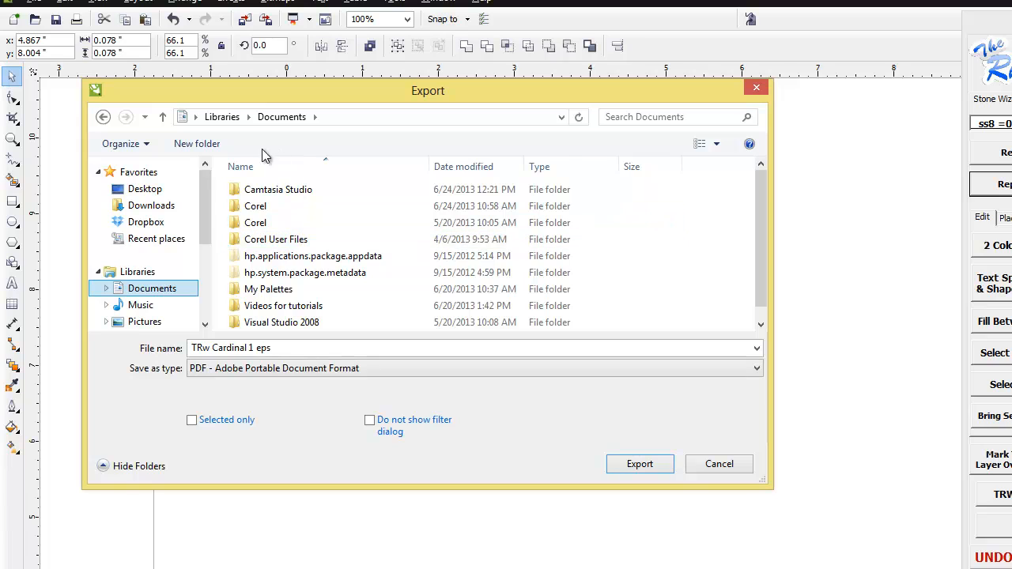
left_click(212, 144)
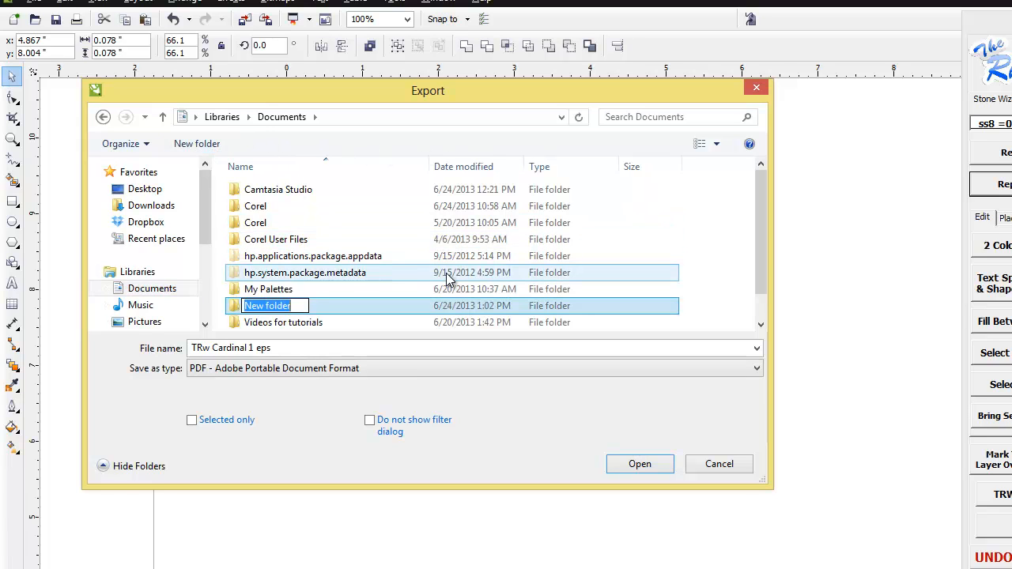
key("BackSpace")
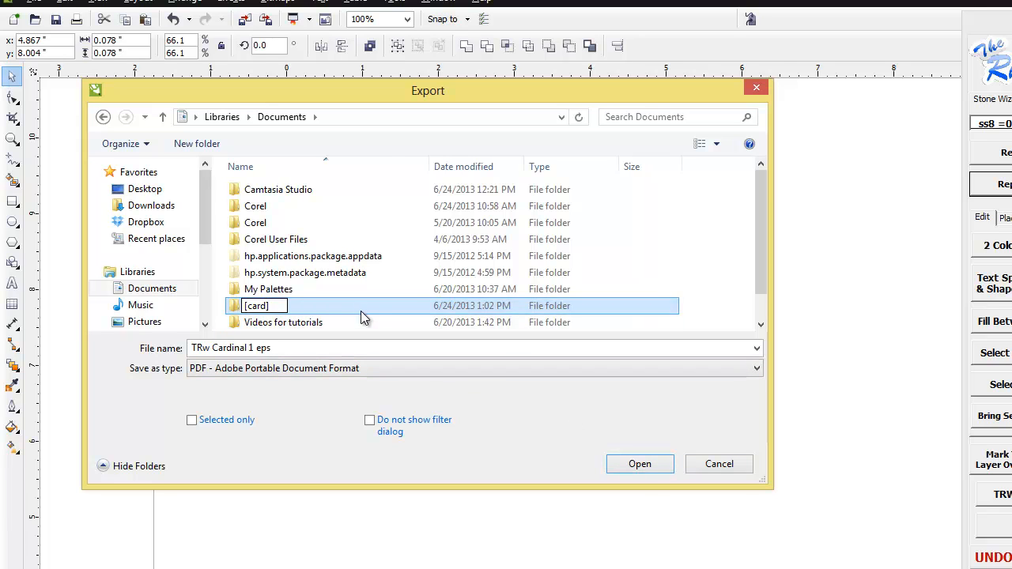
key("Return")
double_click(336, 193)
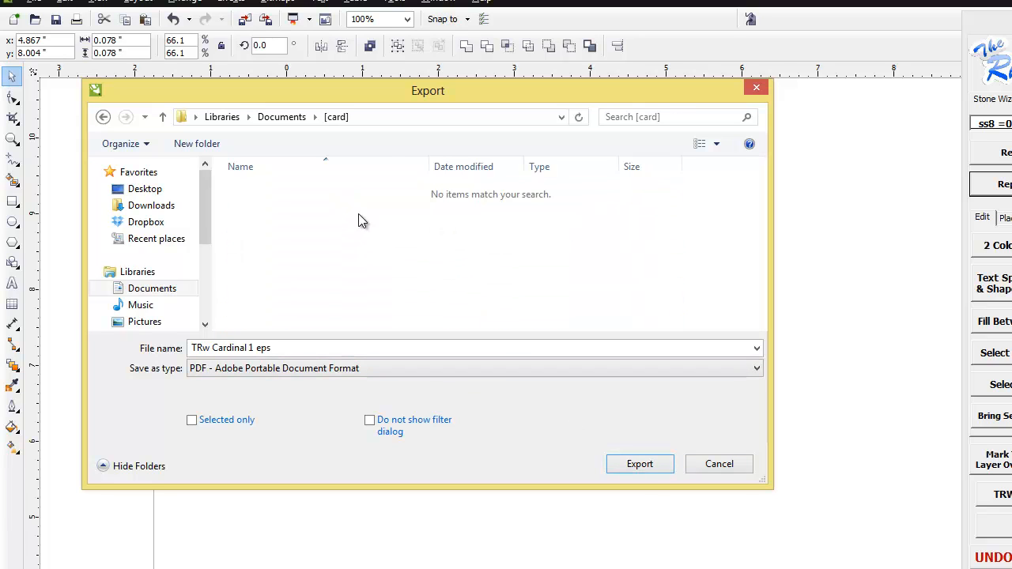
Export the design in AI - Adobe Illustrator format under the file name TRw Cardinal 1
left_click(287, 372)
left_click(267, 21)
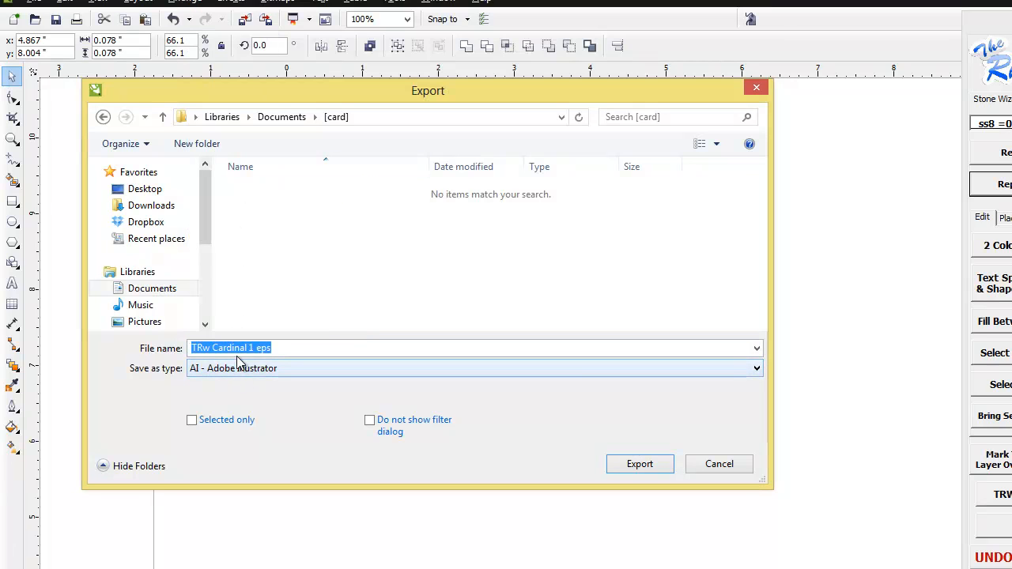
left_click(281, 348)
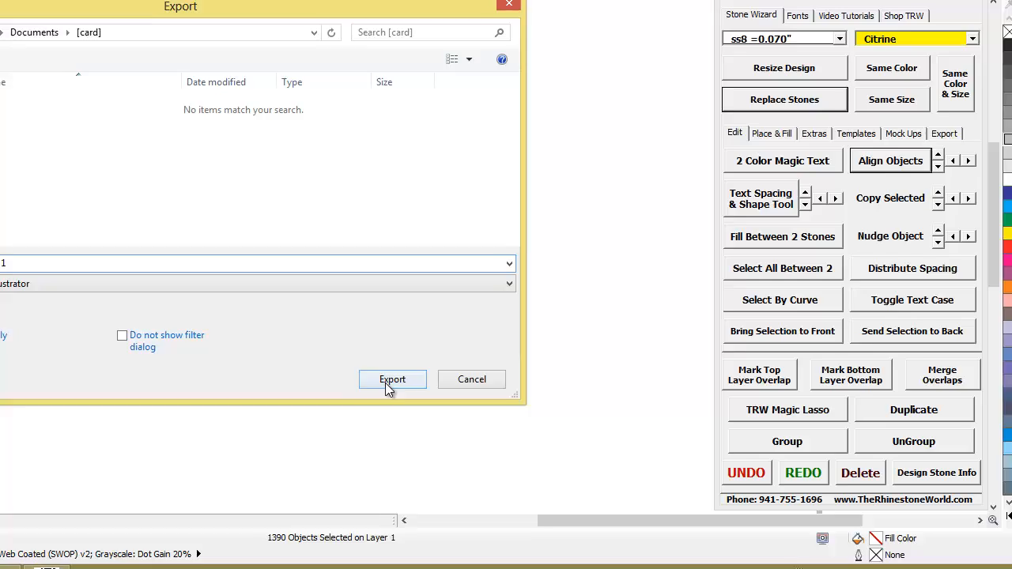
left_click(639, 464)
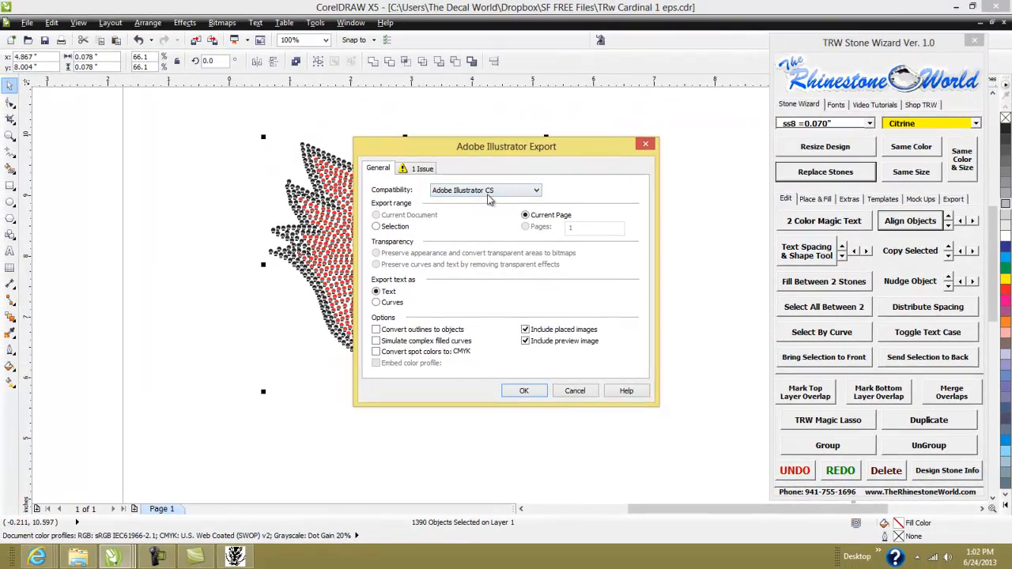
Set the export compatibility to Adobe Illustrator 8.0 and confirm the export
left_click(512, 191)
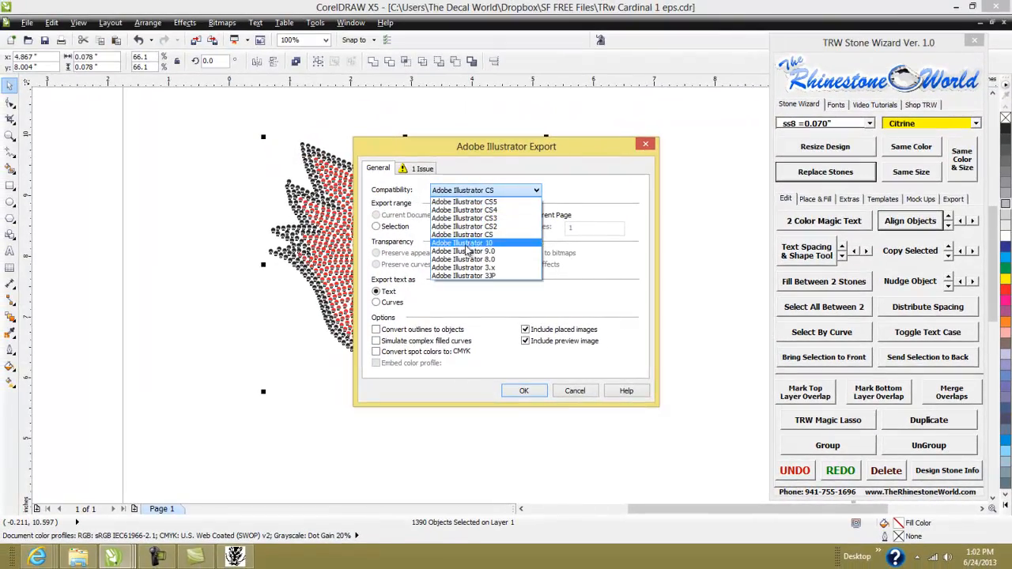
left_click(475, 259)
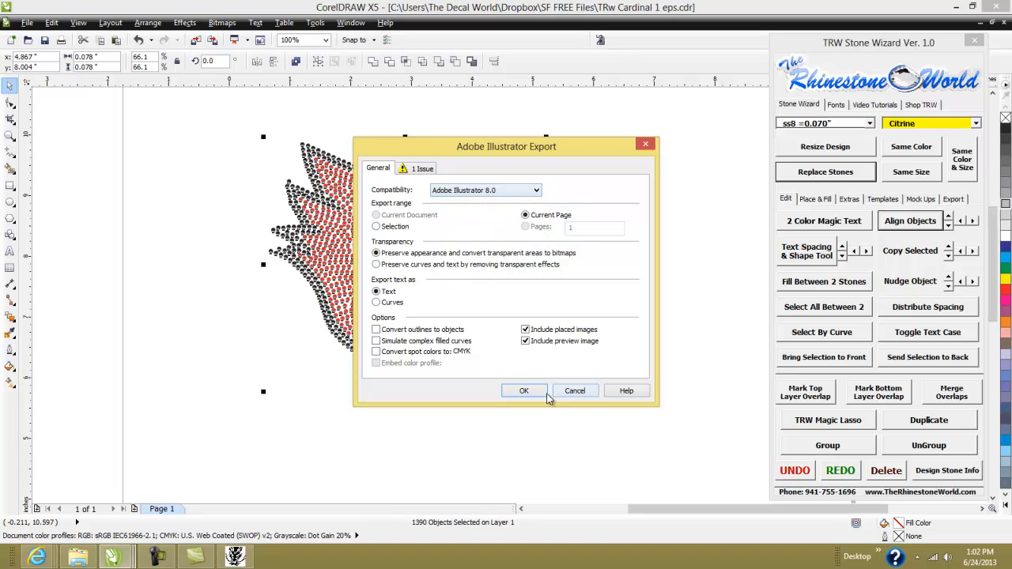
left_click(525, 391)
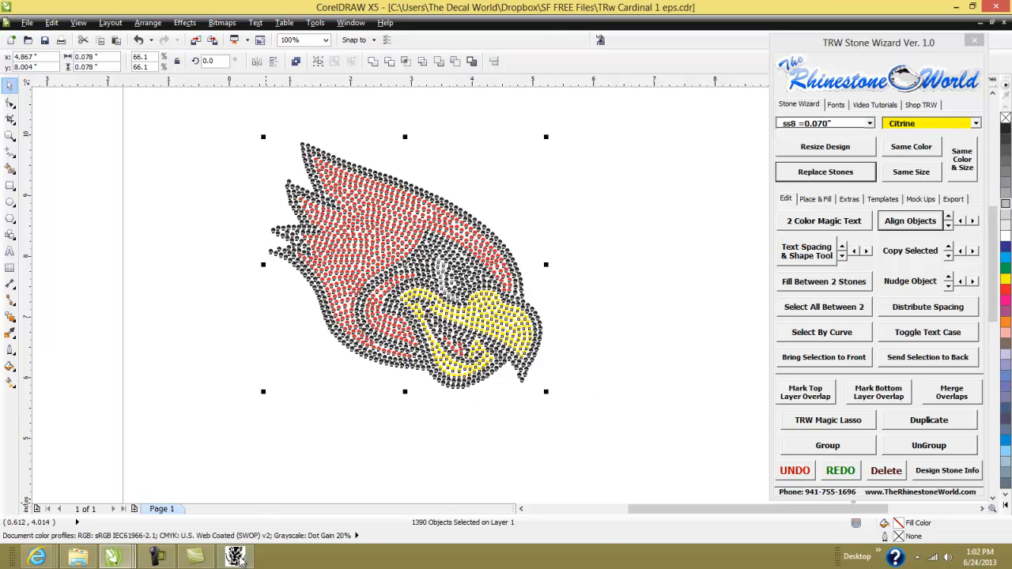
Switch to GemMaster, start opening a file, and go up from the cams folder to The Decal World folder
left_click(237, 558)
left_click(51, 22)
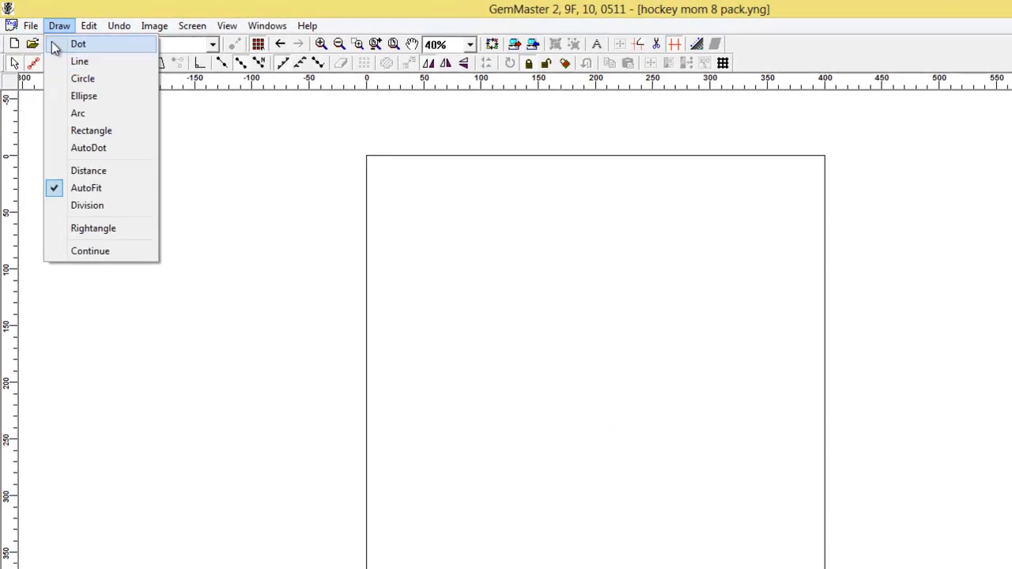
mouse_move(26, 22)
left_click(40, 53)
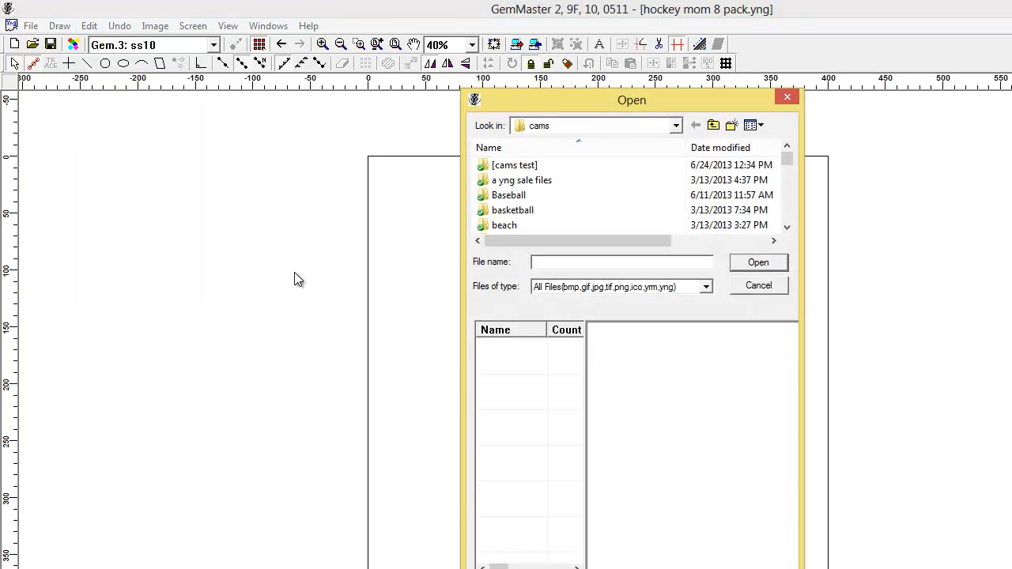
left_click(712, 127)
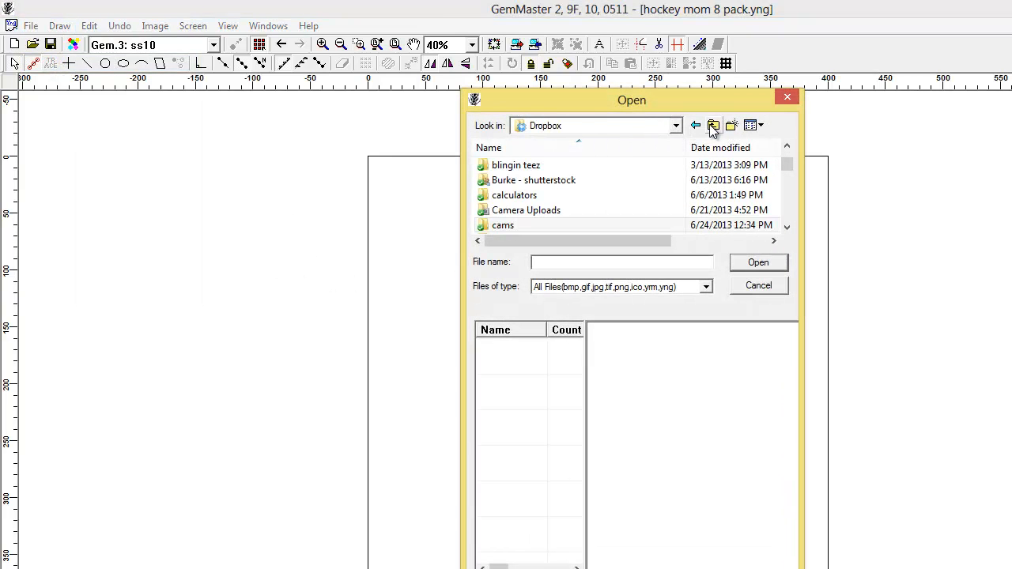
left_click(713, 126)
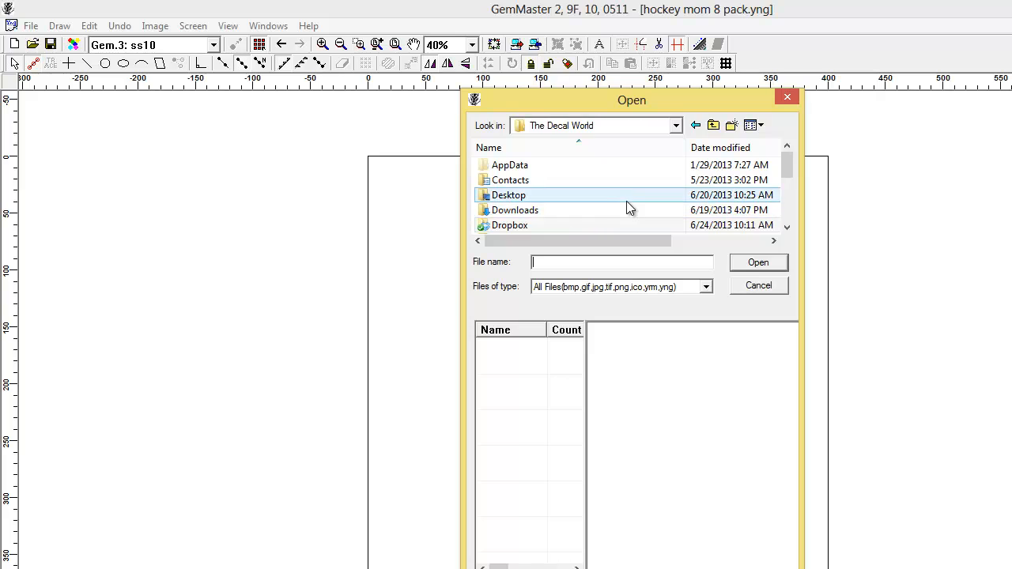
Look for the Documents folder through the Users, C: and Computer levels, returning to The Decal World folder
left_click_drag(787, 167, 787, 182)
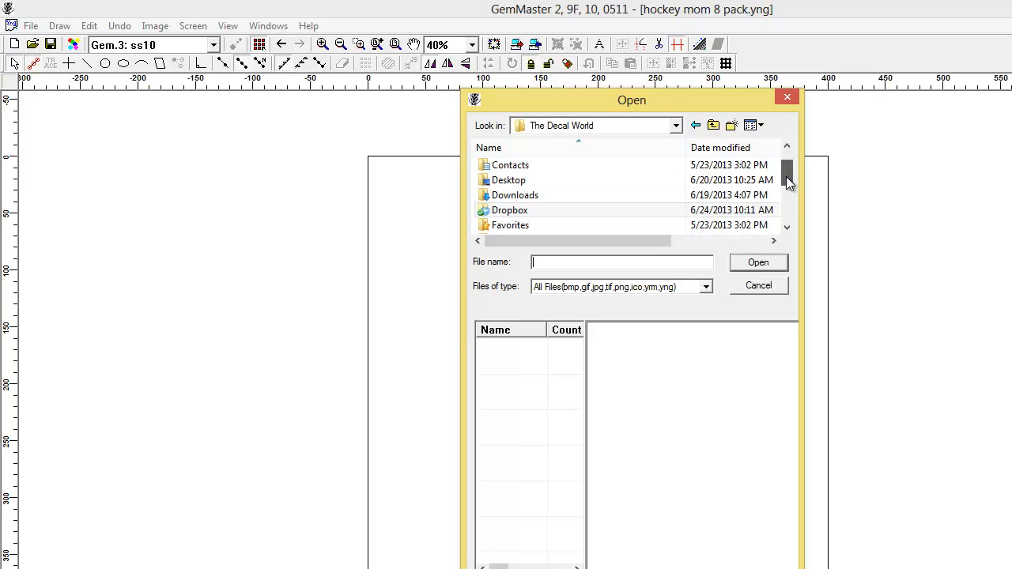
left_click(713, 126)
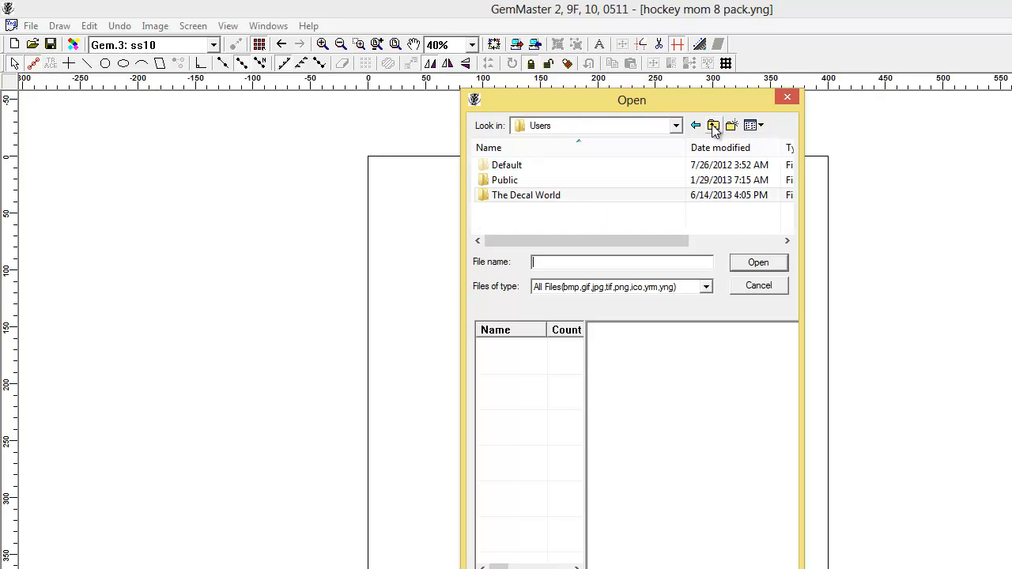
left_click(713, 126)
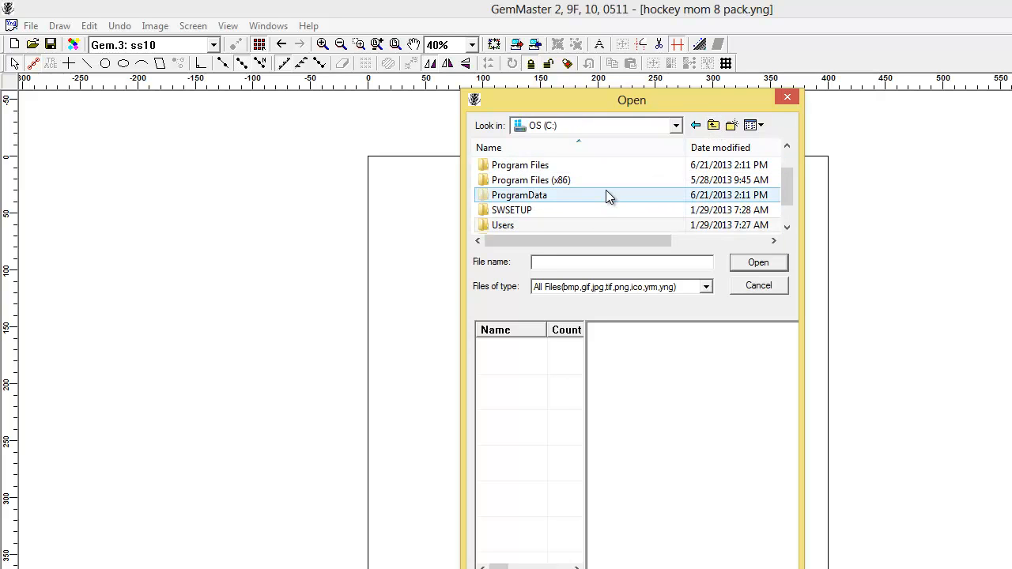
left_click(713, 126)
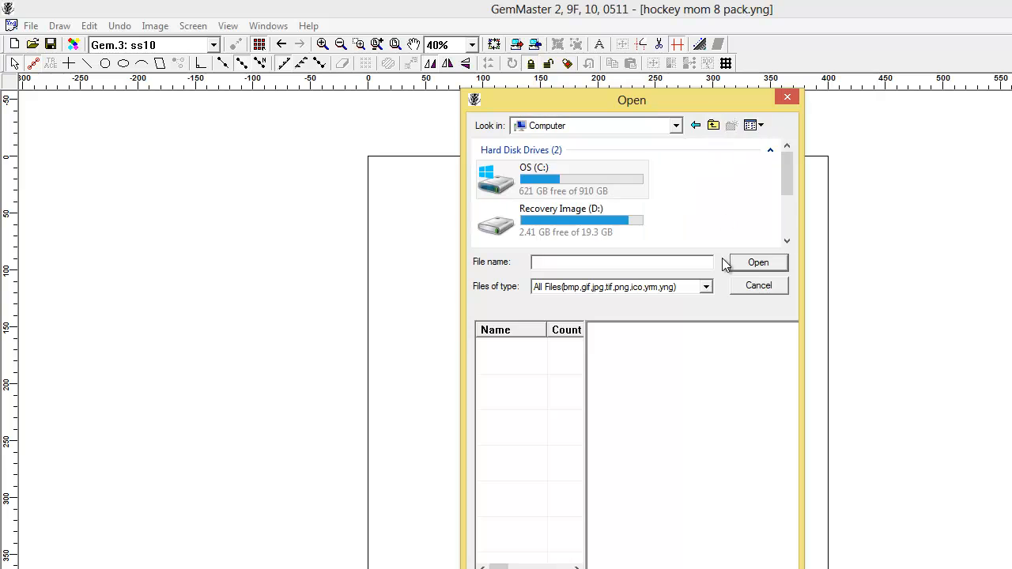
double_click(578, 177)
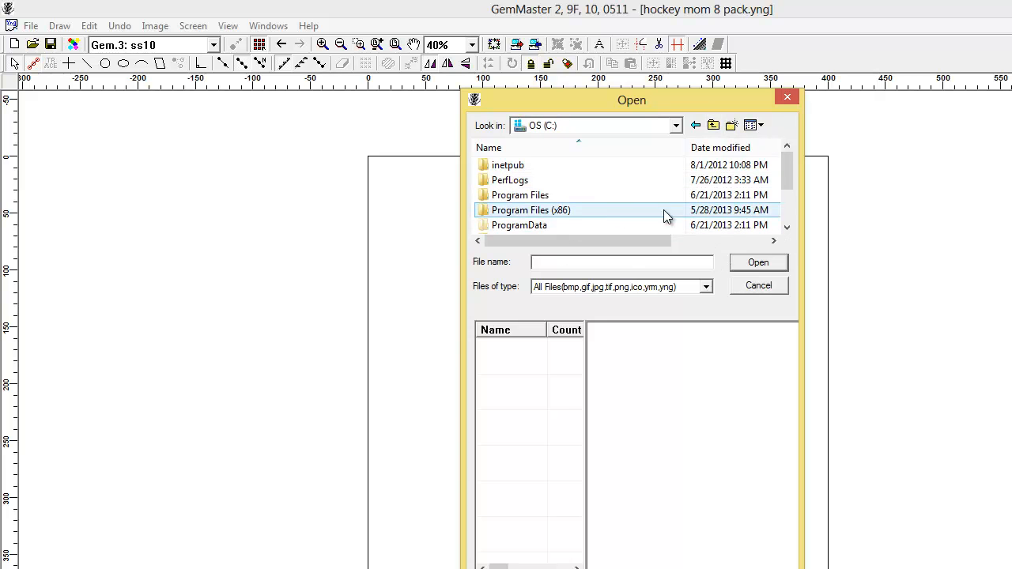
left_click_drag(788, 176, 787, 214)
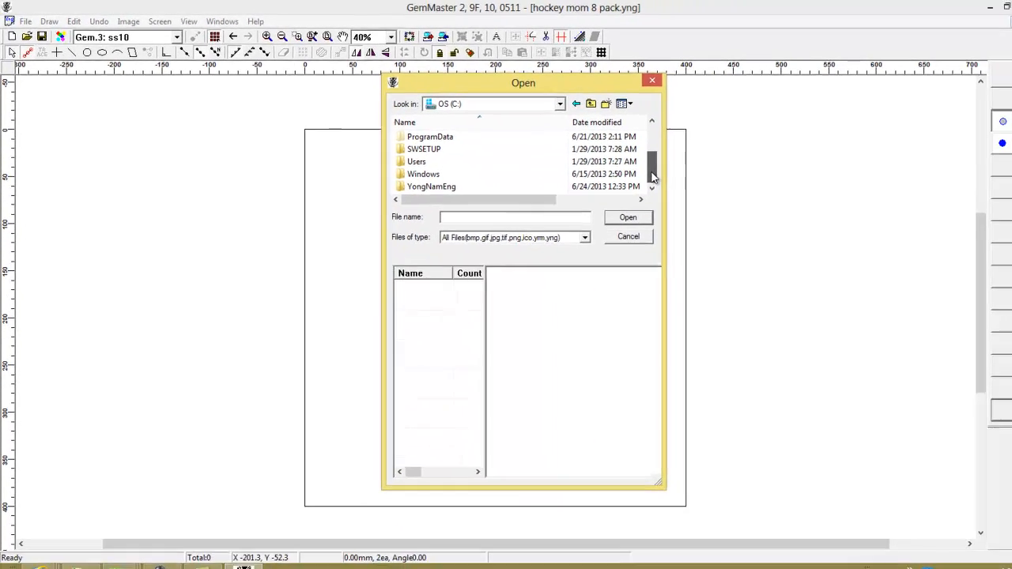
double_click(520, 164)
double_click(496, 163)
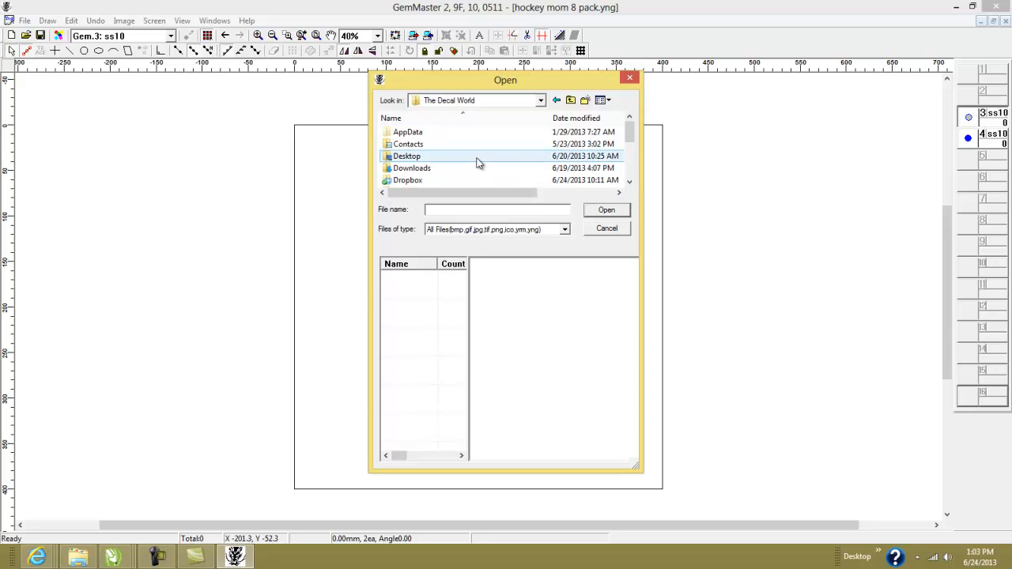
Go into My Documents and open the [card] folder
left_click_drag(631, 137, 631, 150)
double_click(469, 167)
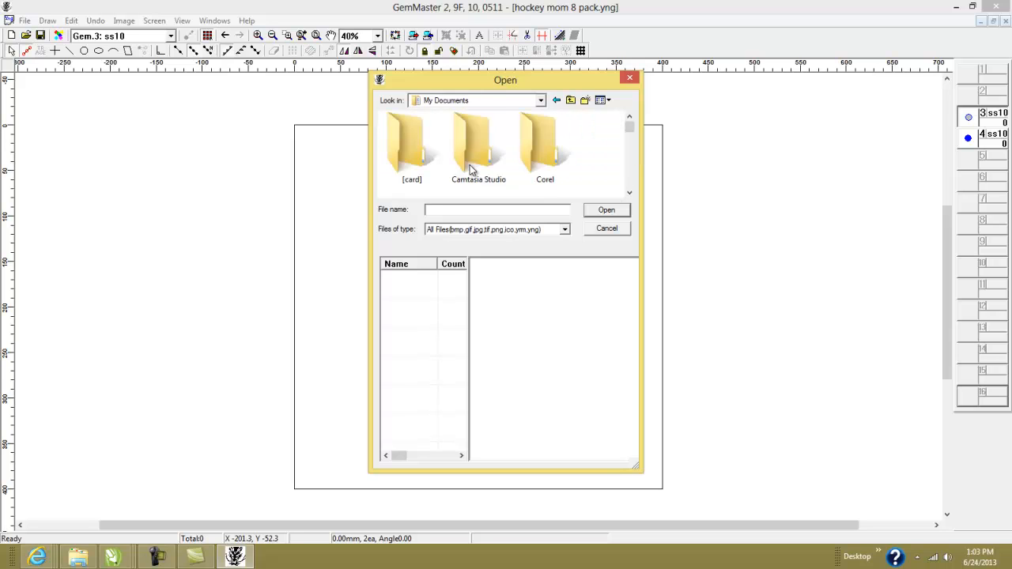
double_click(405, 162)
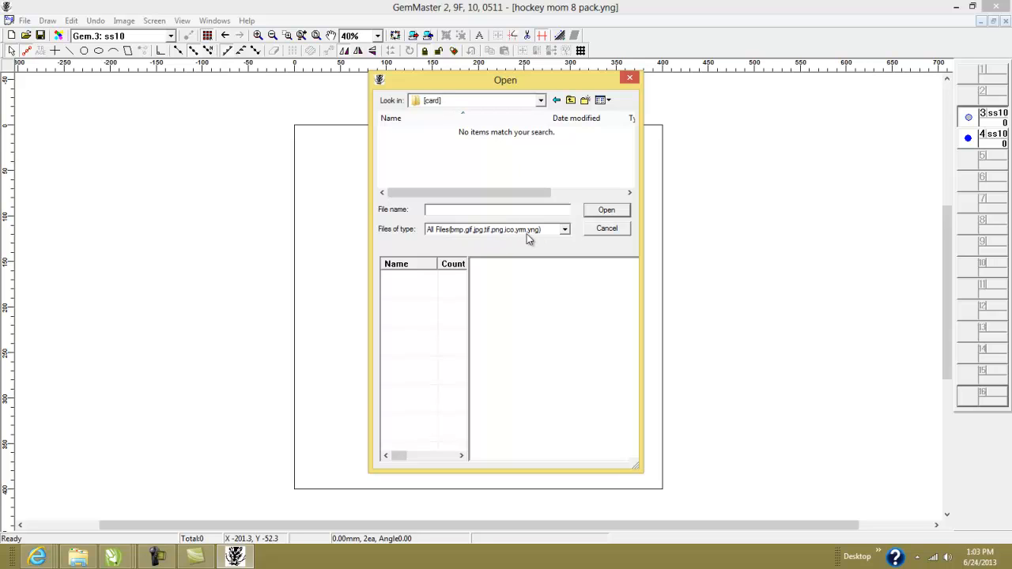
Open the Illustrator v7~v8 file TRw Cardinal 1.ai, importing it as Stone(Dot) with the default stone size setting
left_click(564, 235)
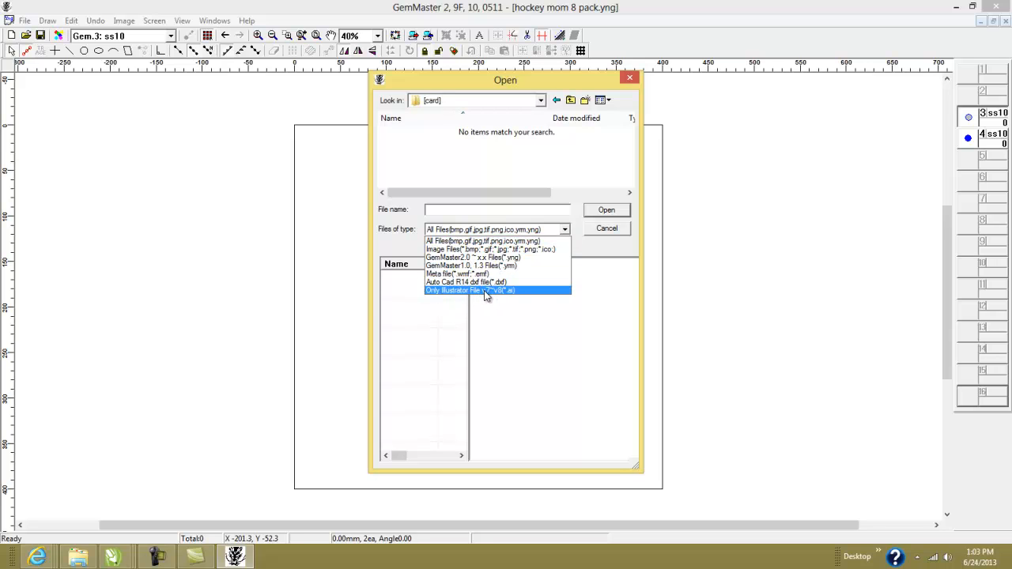
left_click(485, 292)
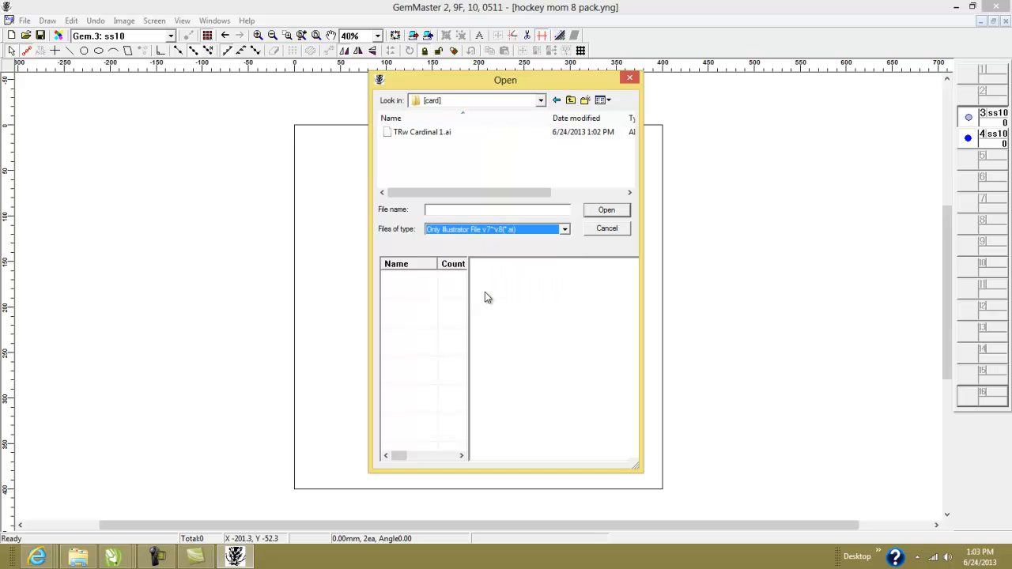
left_click(429, 134)
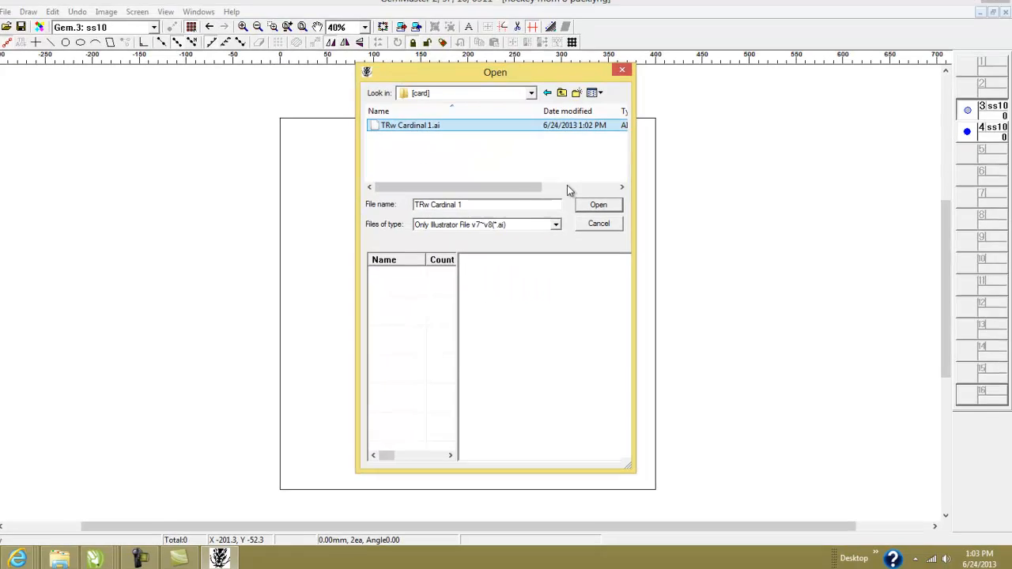
left_click(606, 210)
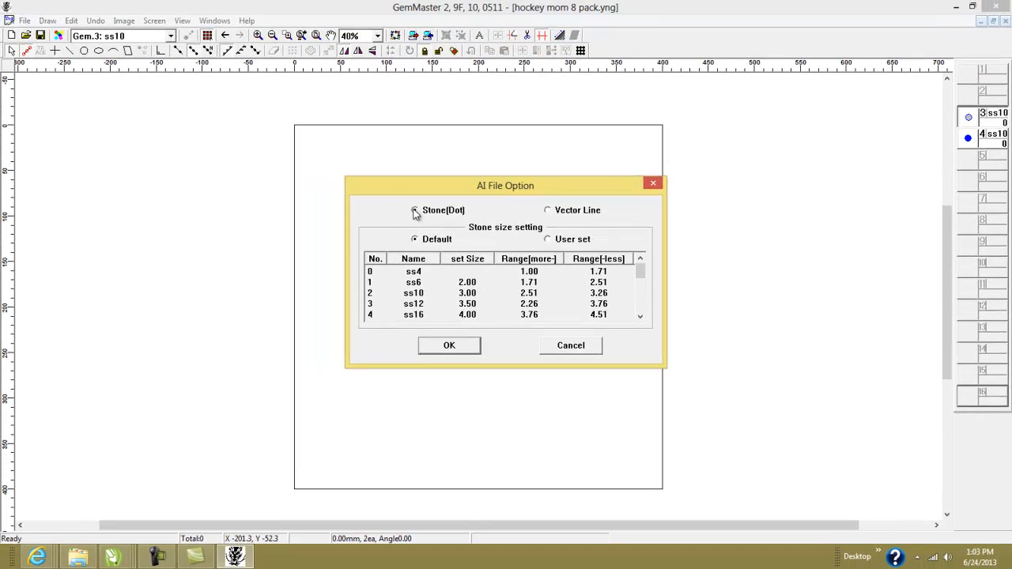
left_click(450, 345)
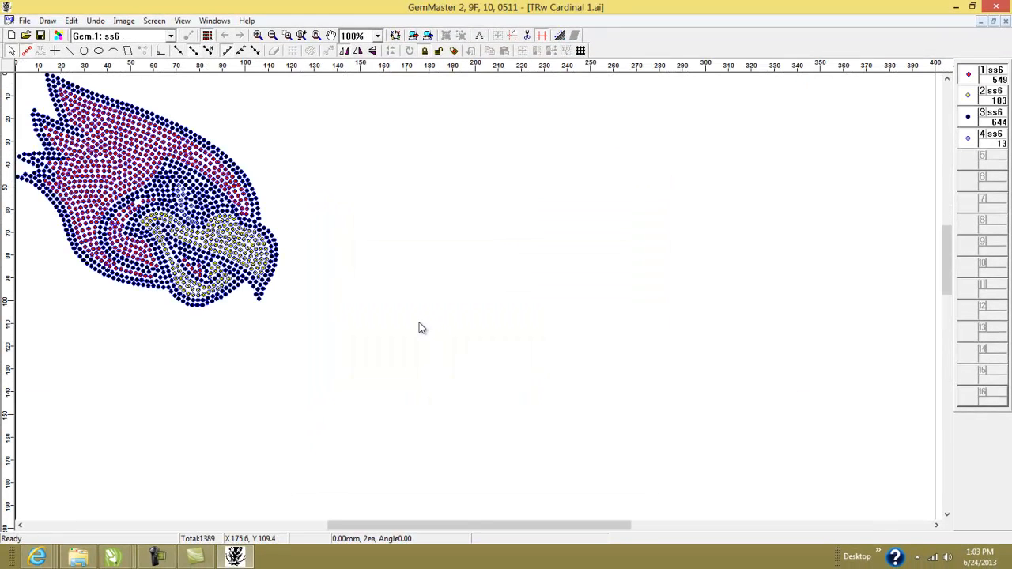
Select the whole imported cardinal design to check its extents and dimensions, and clear the selection
scroll(417, 322, "down", 2)
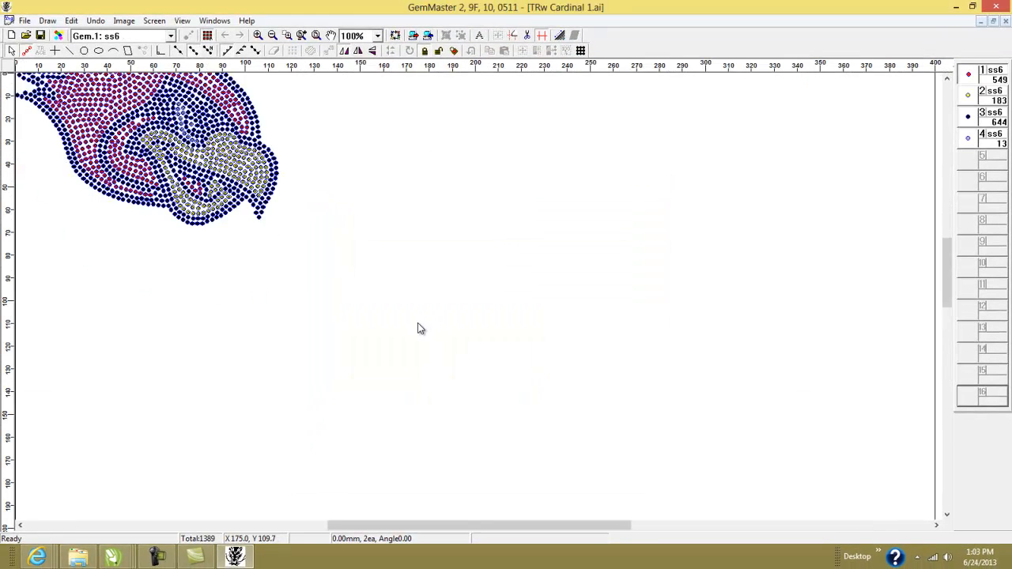
scroll(417, 324, "up", 3)
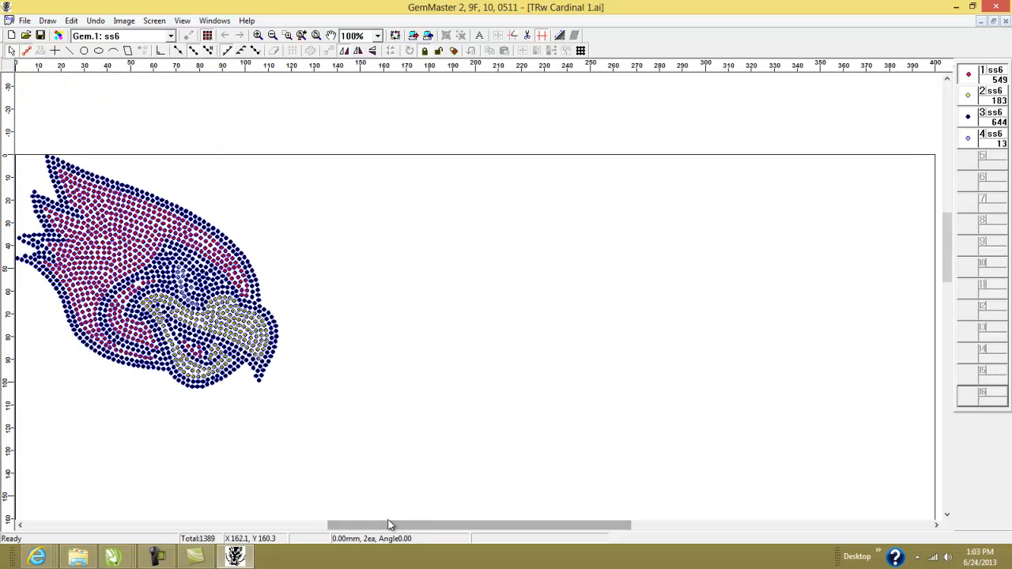
left_click_drag(355, 524, 273, 526)
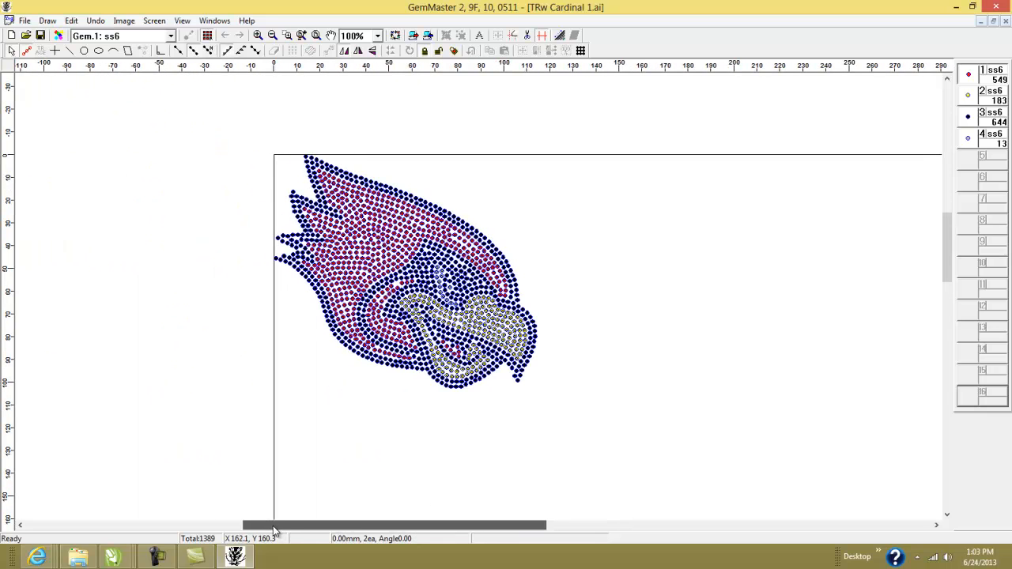
left_click_drag(205, 110, 545, 393)
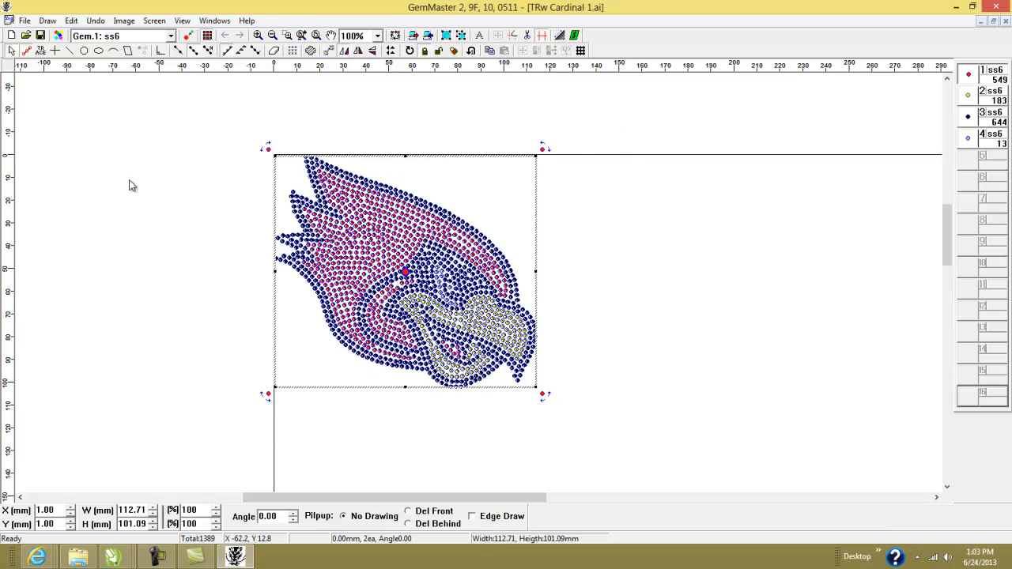
left_click(117, 148)
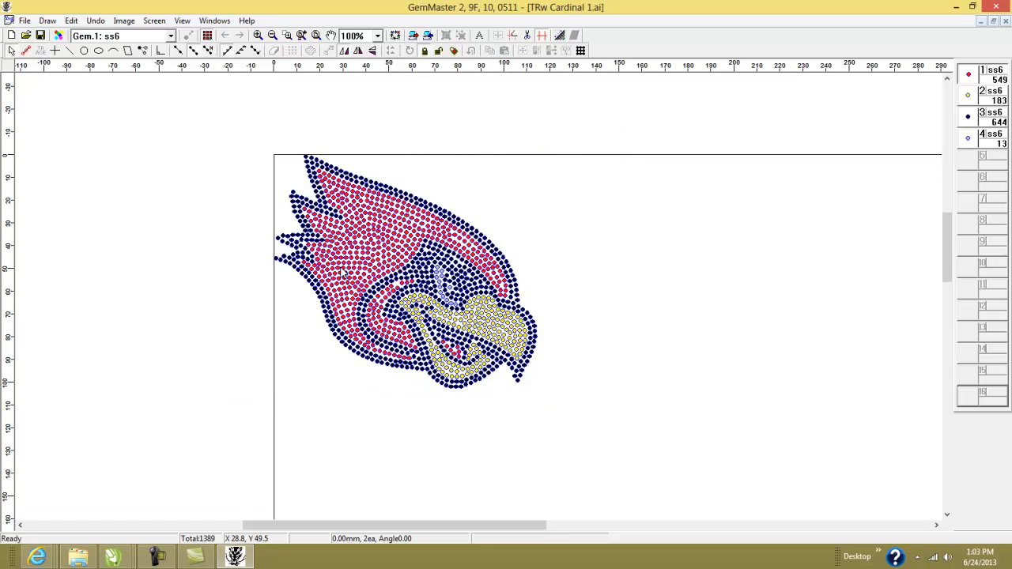
Examine the stone colors and spacing around the cardinal's eye and beak at 500%, and return to the overview at 110%
scroll(346, 208, "up", 4)
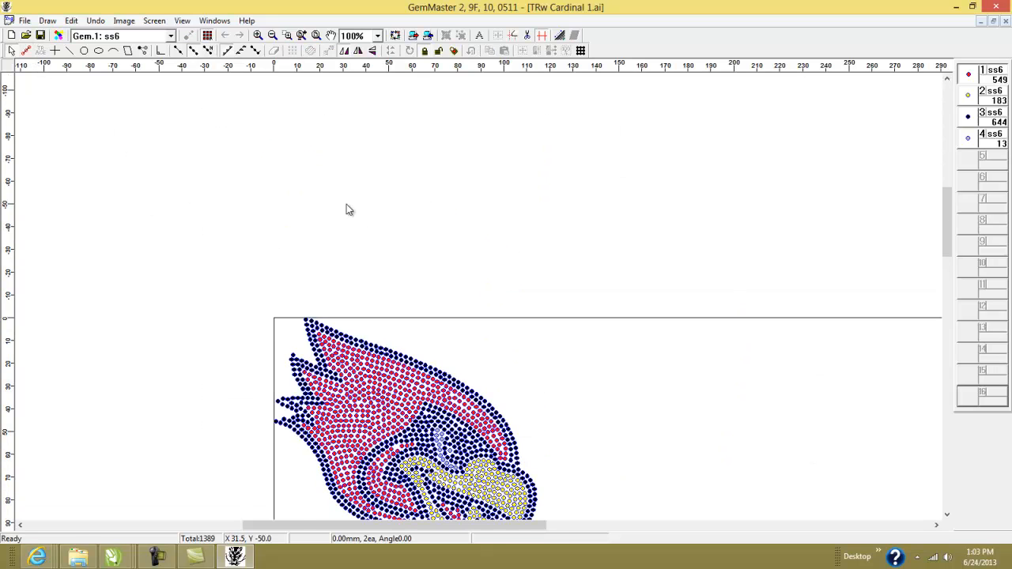
scroll(345, 208, "down", 4)
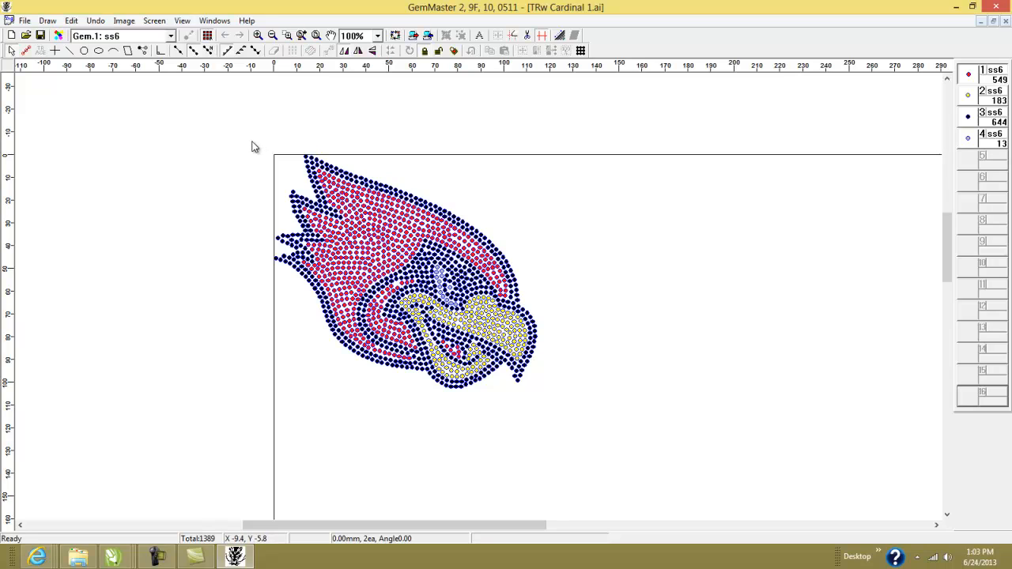
left_click(258, 36)
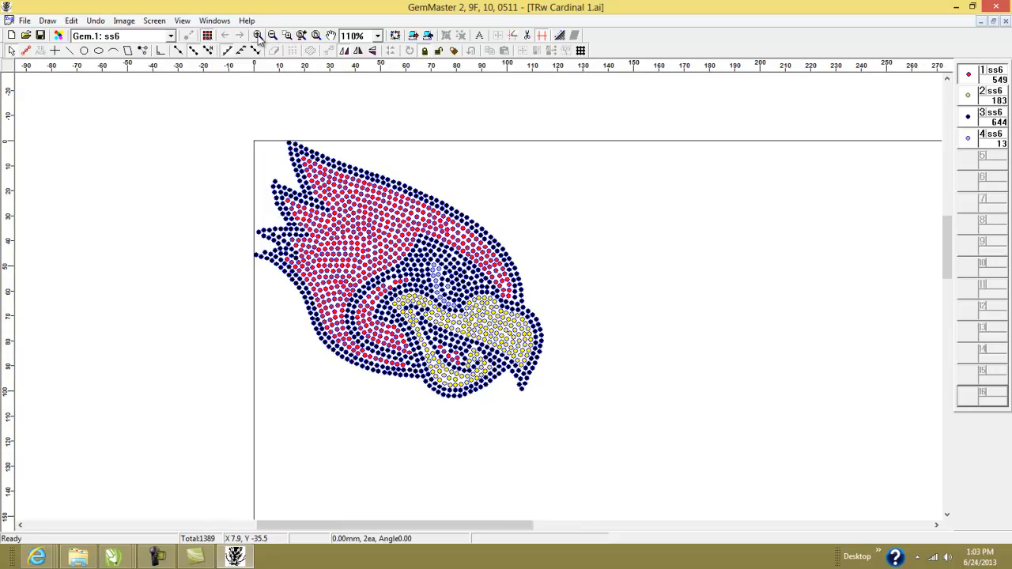
left_click(258, 36)
left_click(258, 37)
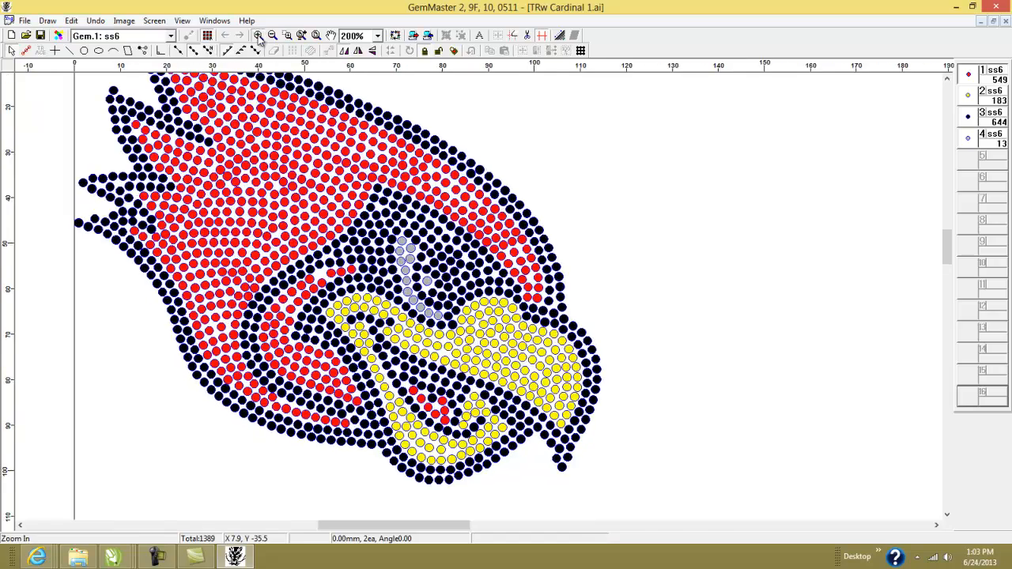
left_click(258, 37)
left_click(258, 36)
left_click(258, 37)
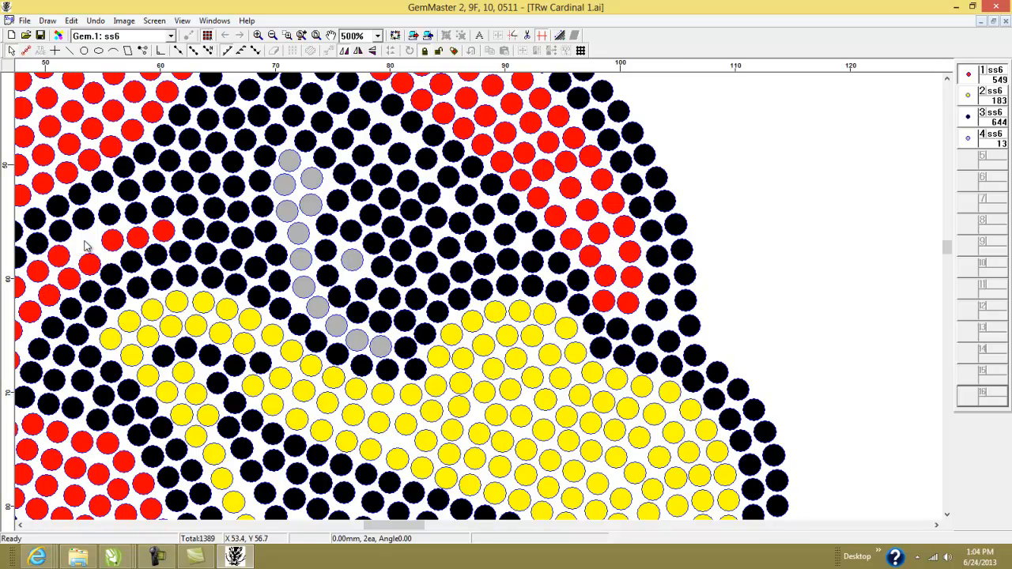
left_click(272, 36)
left_click(273, 38)
left_click(273, 38)
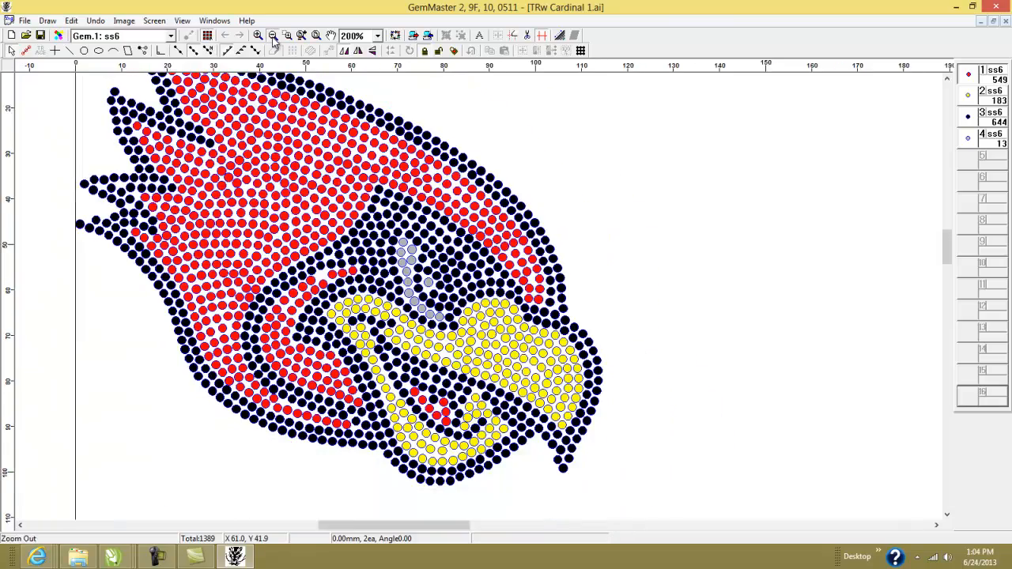
left_click(272, 38)
left_click(273, 38)
left_click(273, 38)
left_click(272, 37)
left_click(273, 37)
double_click(273, 37)
left_click(273, 37)
left_click(273, 37)
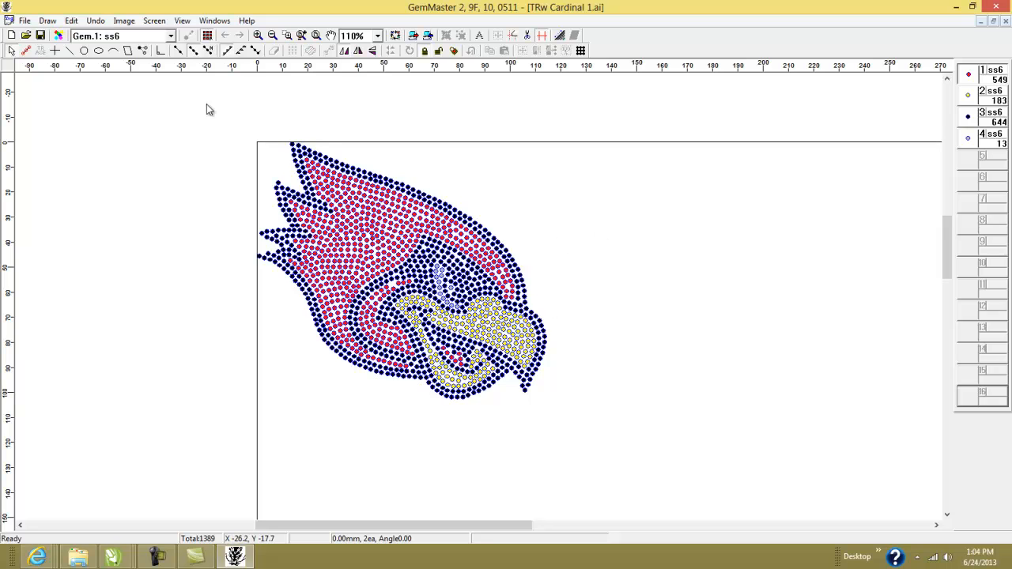
Review the gem sizes and colors assigned in the palette, close it, and view the design on the page at 50%
left_click(58, 36)
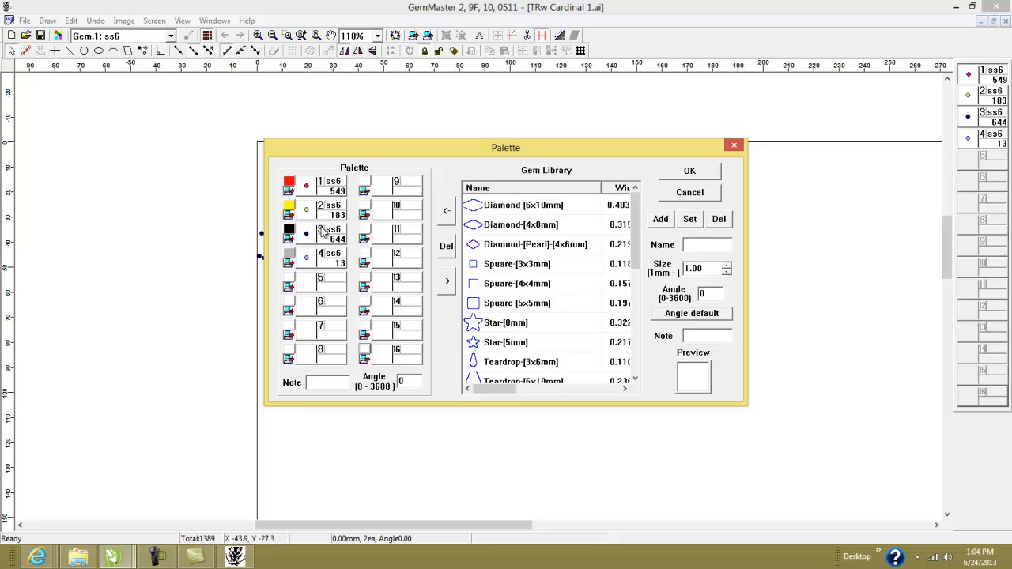
left_click(735, 147)
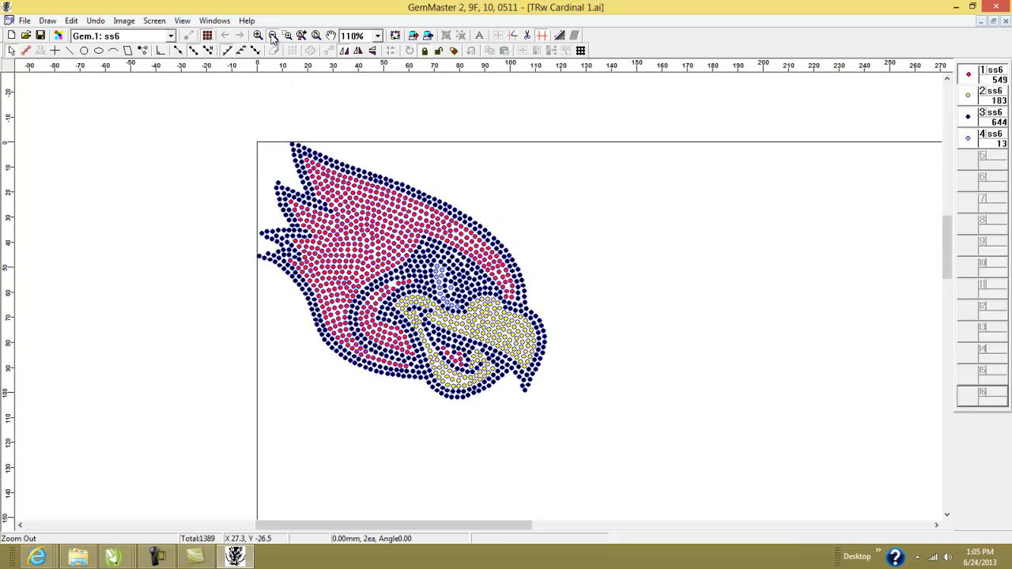
left_click(273, 36)
left_click(272, 35)
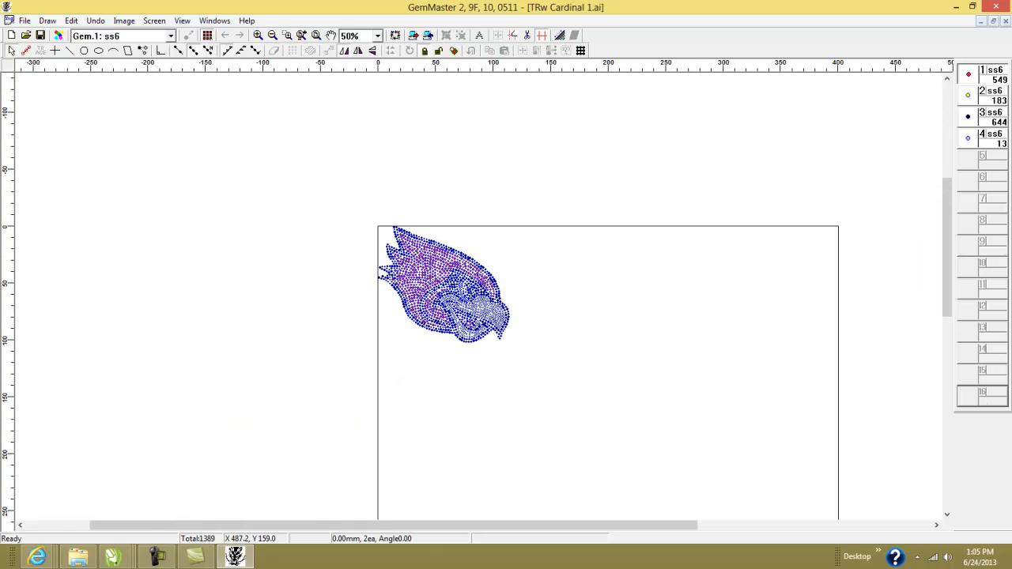